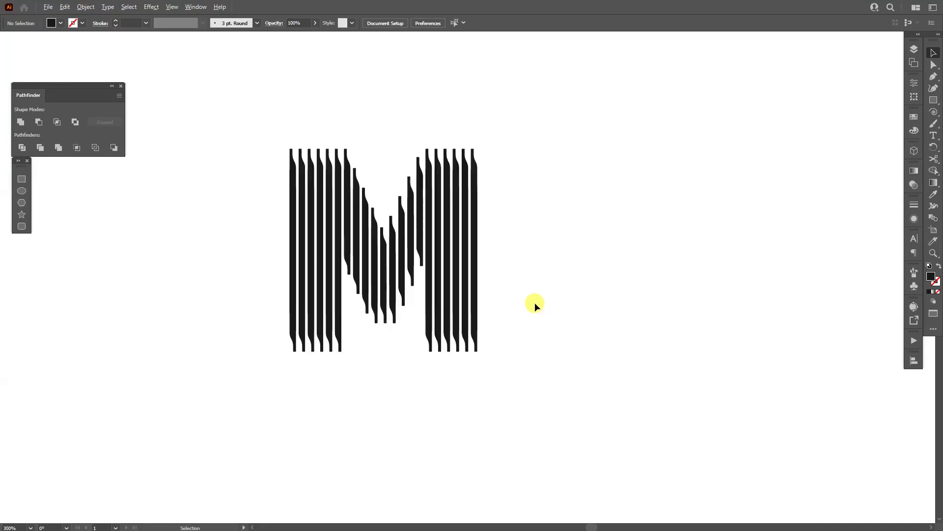
pyautogui.moveTo(530, 299); pyautogui.dragTo(755, 362)
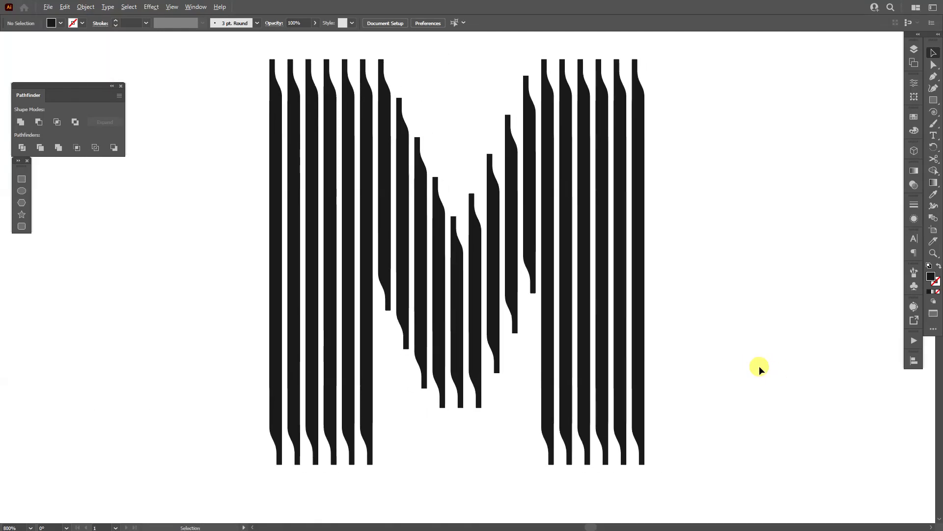
pyautogui.hotkey('ctrl', '-')
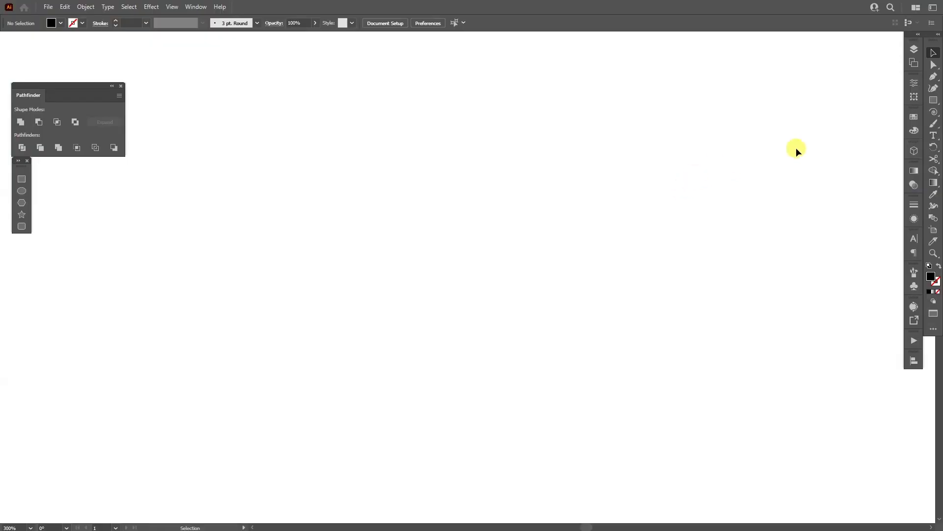
# Add the text "M" in Karla Bold on the empty canvas and scale it up to about 122 pt.
pyautogui.click(934, 135)
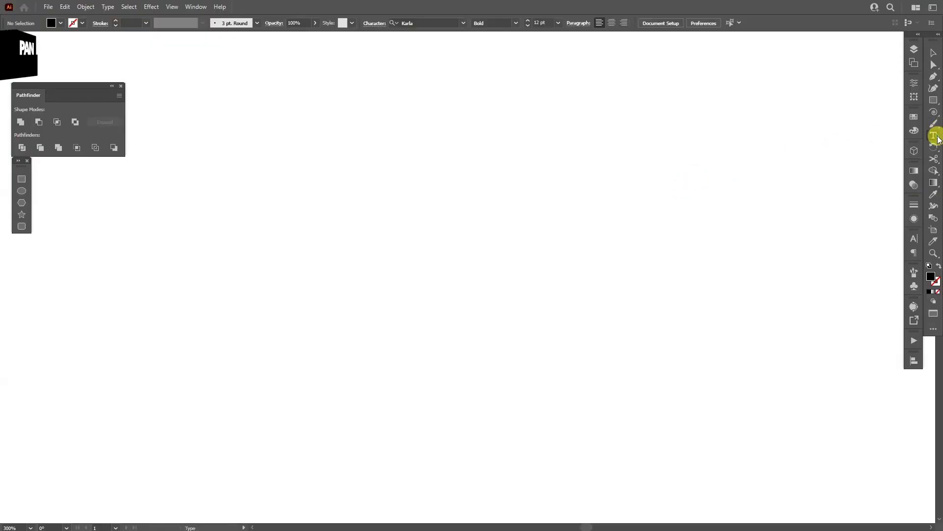
pyautogui.click(447, 248)
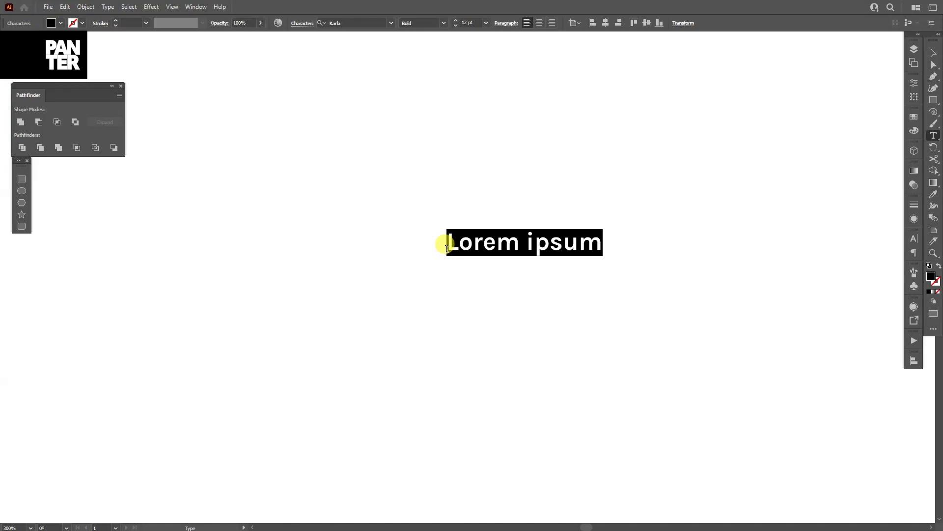
pyautogui.write('M')
pyautogui.click(934, 51)
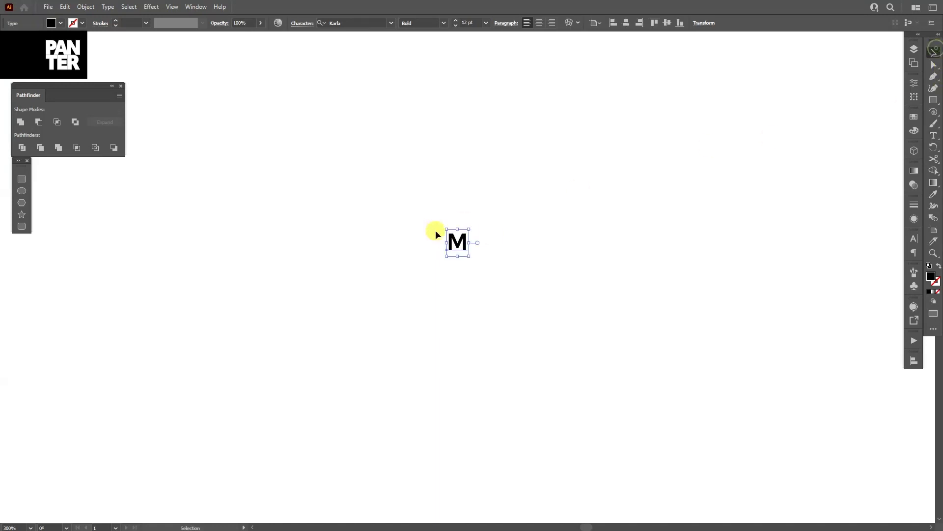
pyautogui.moveTo(468, 229); pyautogui.dragTo(592, 105)
# Expand the letter M into an editable vector path.
pyautogui.click(95, 10)
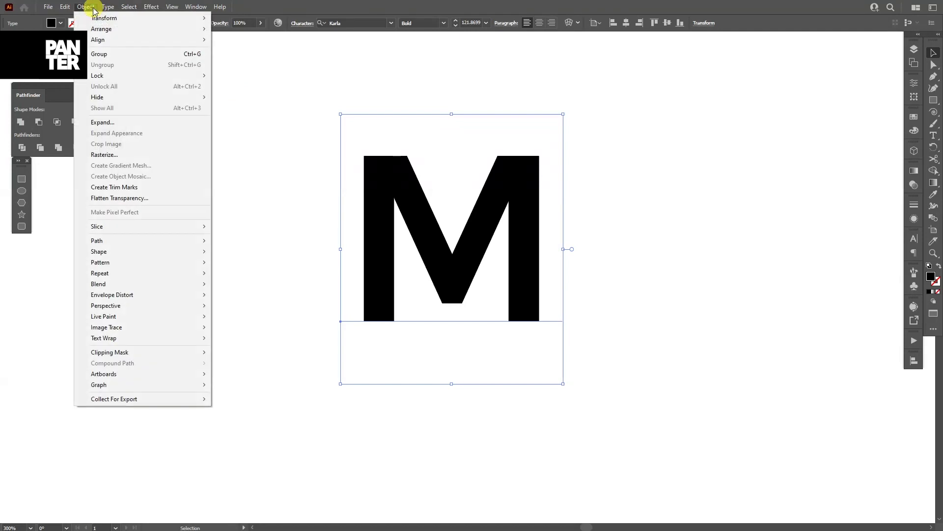
pyautogui.click(122, 120)
pyautogui.click(448, 325)
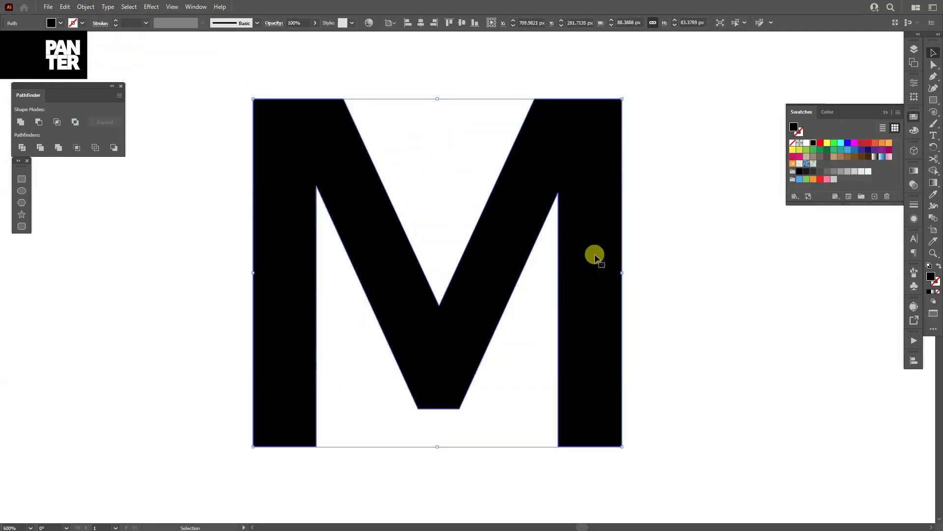
# Fill the M path with magenta and lower its opacity to 31%.
pyautogui.click(854, 144)
pyautogui.click(315, 23)
pyautogui.moveTo(315, 34); pyautogui.dragTo(288, 35)
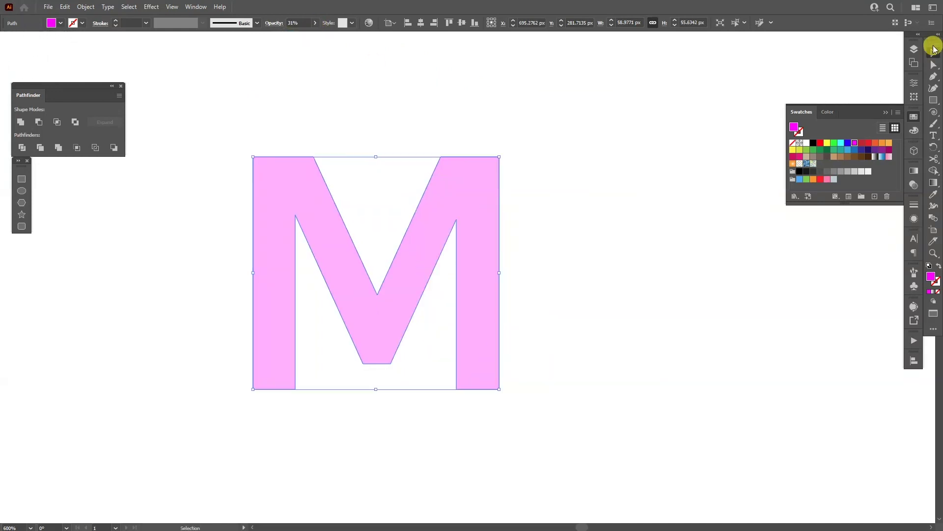
# Lock Layer 1 holding the M and create a new layer above it.
pyautogui.click(914, 49)
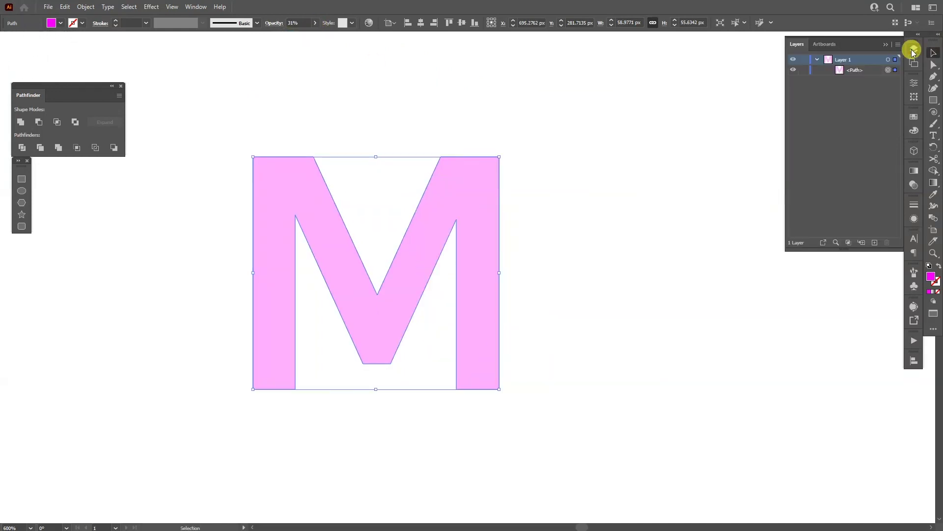
pyautogui.click(803, 60)
pyautogui.click(875, 242)
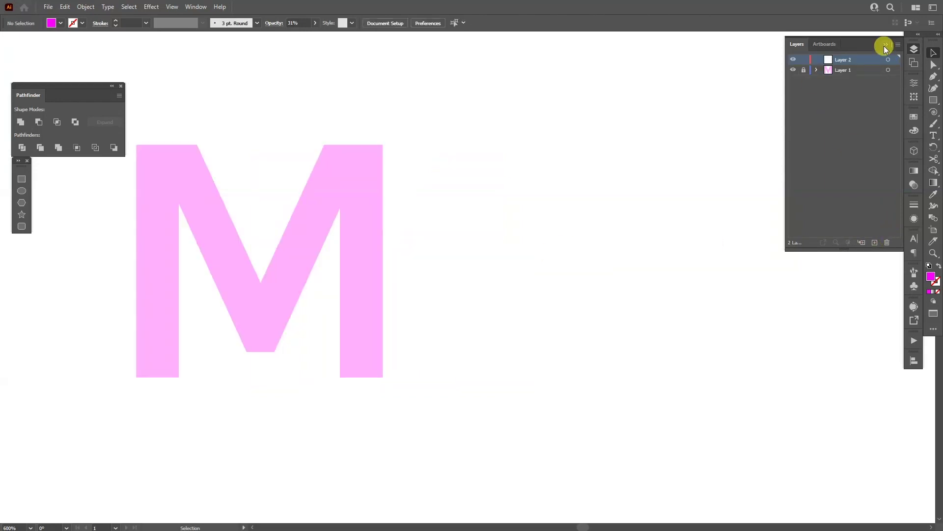
pyautogui.click(883, 45)
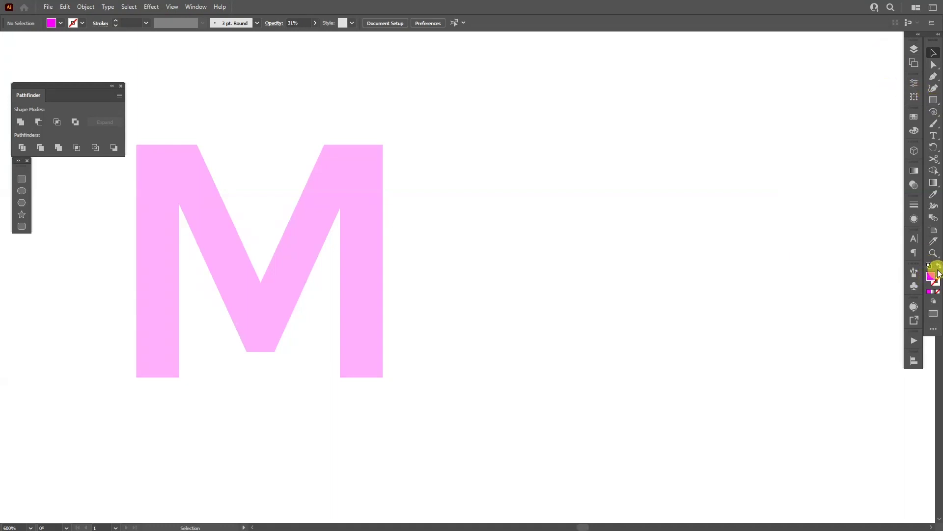
# Draw a thin vertical black rectangle, about 0.94 px wide and 54 px tall, beside the letter M.
pyautogui.click(914, 116)
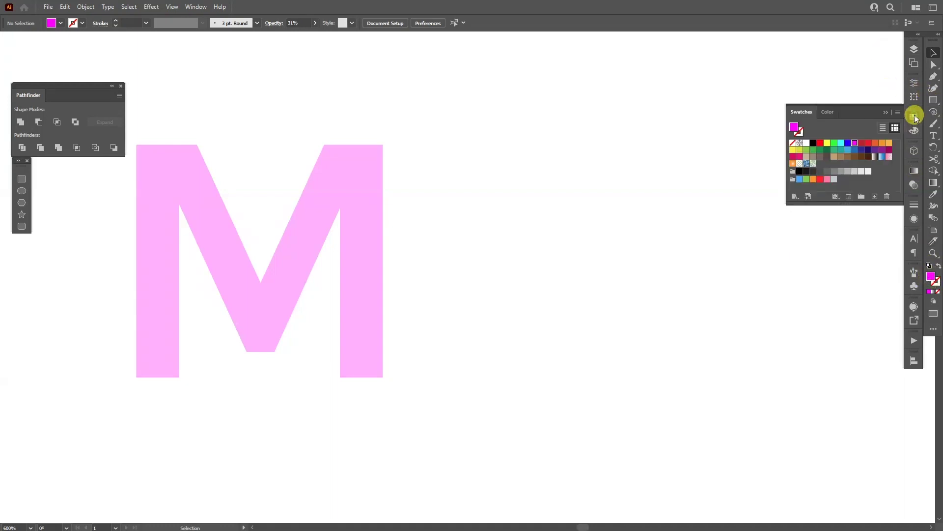
pyautogui.click(813, 143)
pyautogui.click(886, 112)
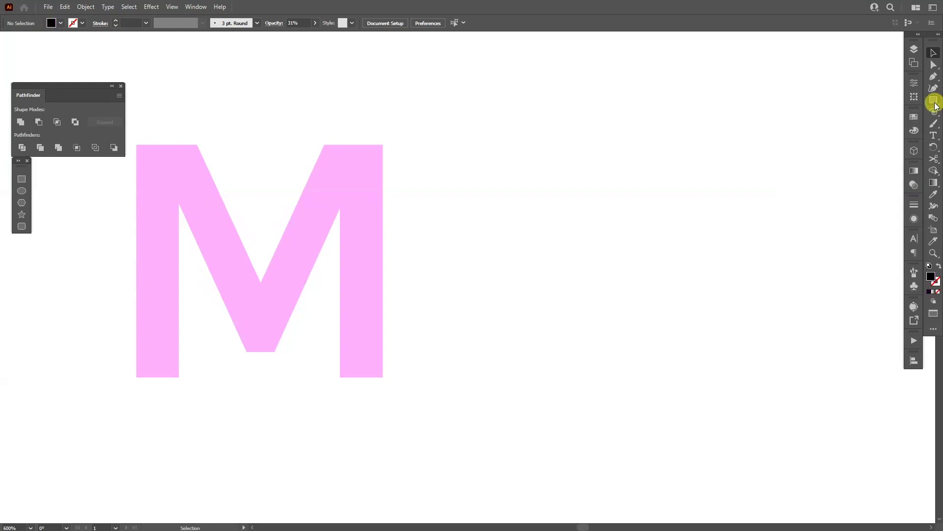
pyautogui.click(935, 106)
pyautogui.moveTo(569, 111)
pyautogui.mouseDown()
pyautogui.moveTo(585, 297)
pyautogui.moveTo(577, 390)
pyautogui.mouseUp()
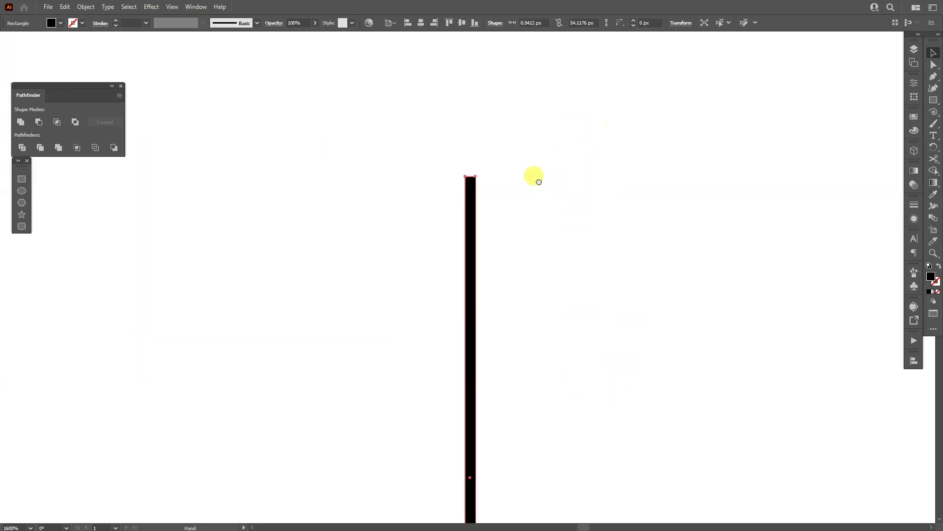
# Duplicate the thin black bar a short distance to its right.
pyautogui.moveTo(539, 182); pyautogui.dragTo(449, 158)
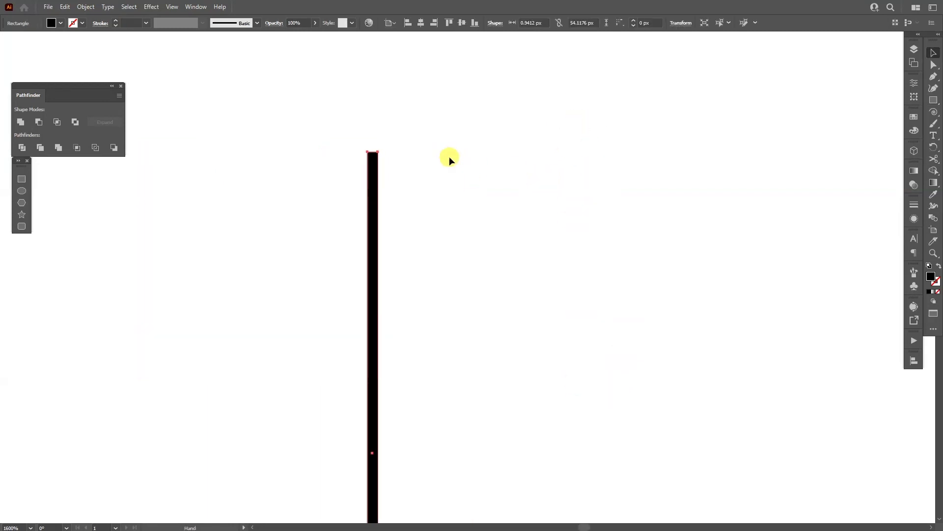
pyautogui.hotkey('ctrl', '+')
pyautogui.moveTo(334, 204); pyautogui.dragTo(387, 204)
pyautogui.hotkey('ctrl', '+')
pyautogui.hotkey('ctrl', '+')
pyautogui.hotkey('ctrl', '+')
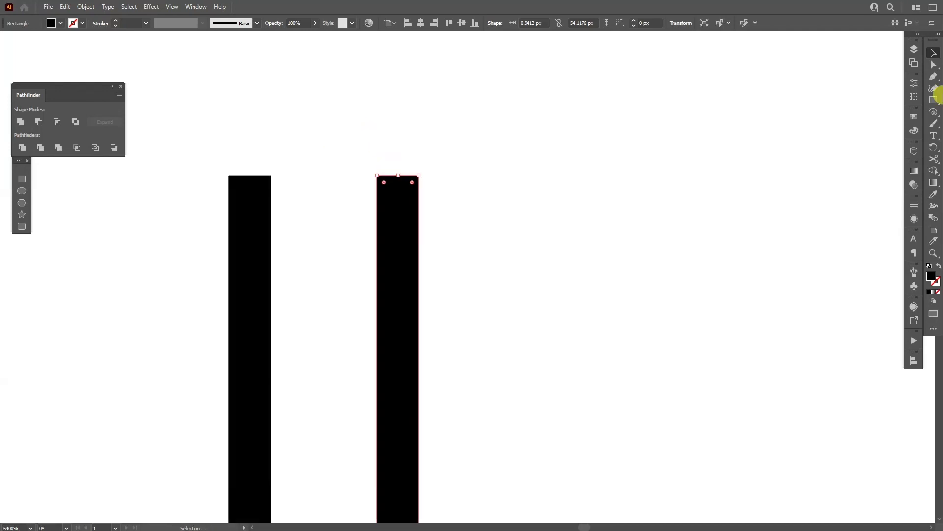
# Add an anchor point on the copied bar's right edge near its upper end and convert it and the upper-right corner to smooth points.
pyautogui.click(934, 81)
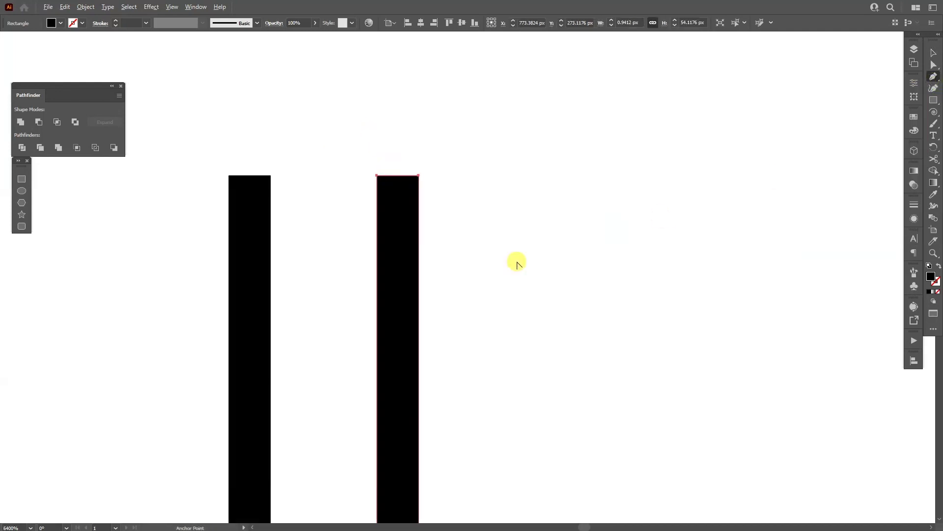
pyautogui.click(419, 271)
pyautogui.hotkey('ctrl', '+')
pyautogui.moveTo(419, 272); pyautogui.dragTo(487, 279)
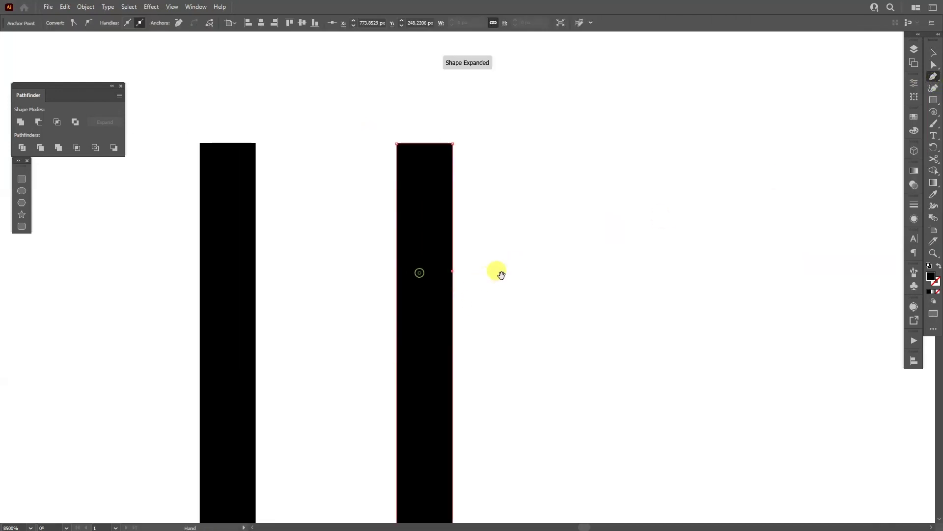
pyautogui.click(934, 66)
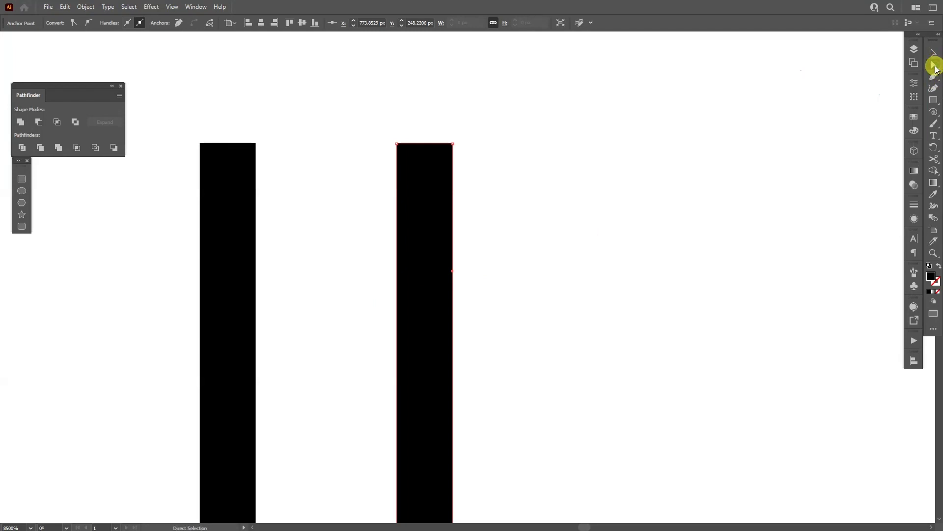
pyautogui.moveTo(520, 105); pyautogui.dragTo(427, 290)
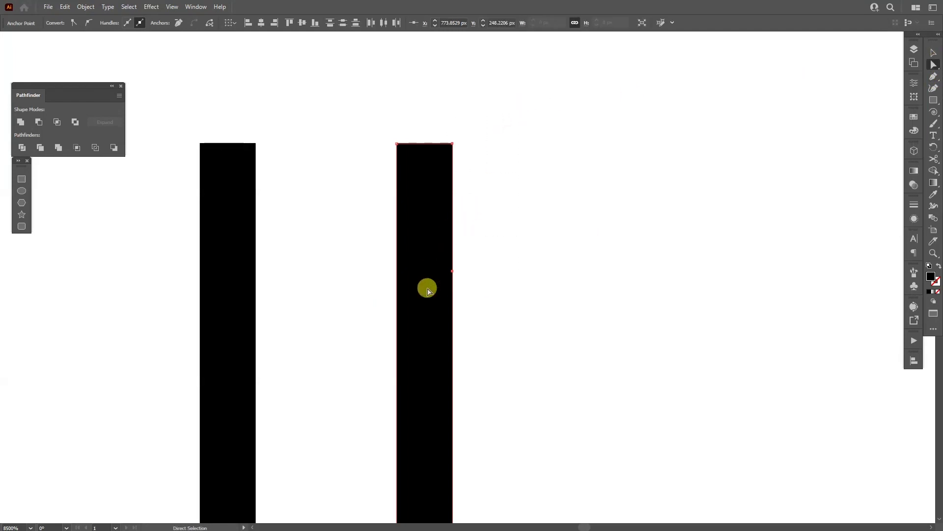
pyautogui.click(89, 23)
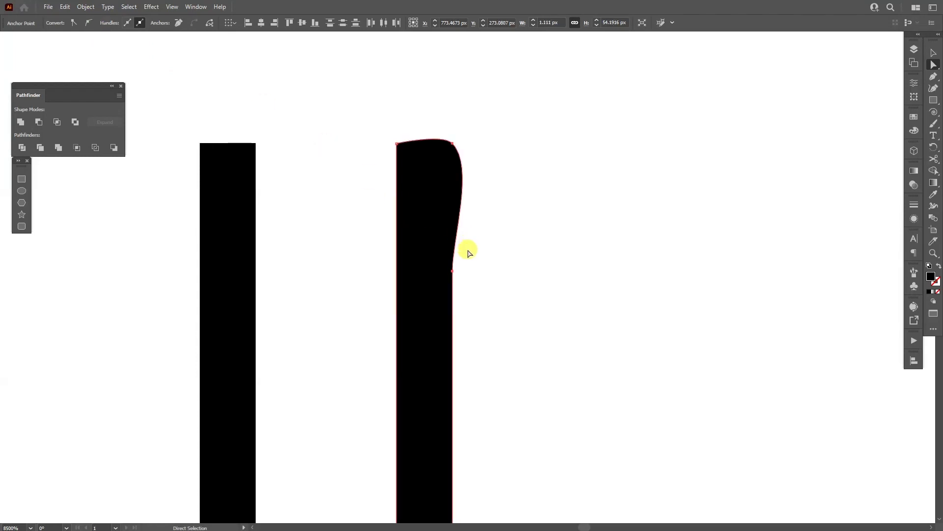
# Turn the smooth corner's handles vertical and move that anchor onto the bar's left edge, slightly below the top corner, to form an S-curve.
pyautogui.click(452, 271)
pyautogui.scroll(1, 452, 271)
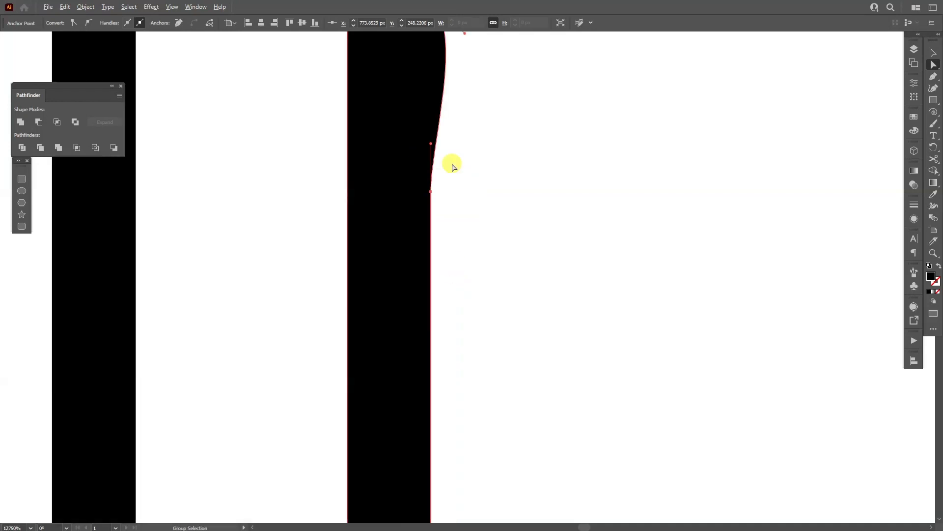
pyautogui.moveTo(432, 145)
pyautogui.mouseDown()
pyautogui.moveTo(402, 141)
pyautogui.moveTo(421, 154)
pyautogui.moveTo(431, 143)
pyautogui.mouseUp()
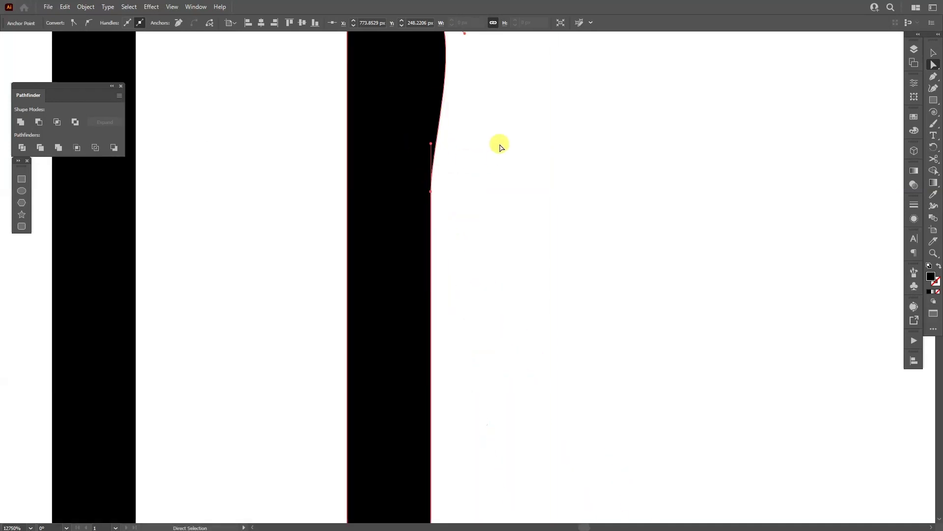
pyautogui.moveTo(494, 119); pyautogui.dragTo(502, 215)
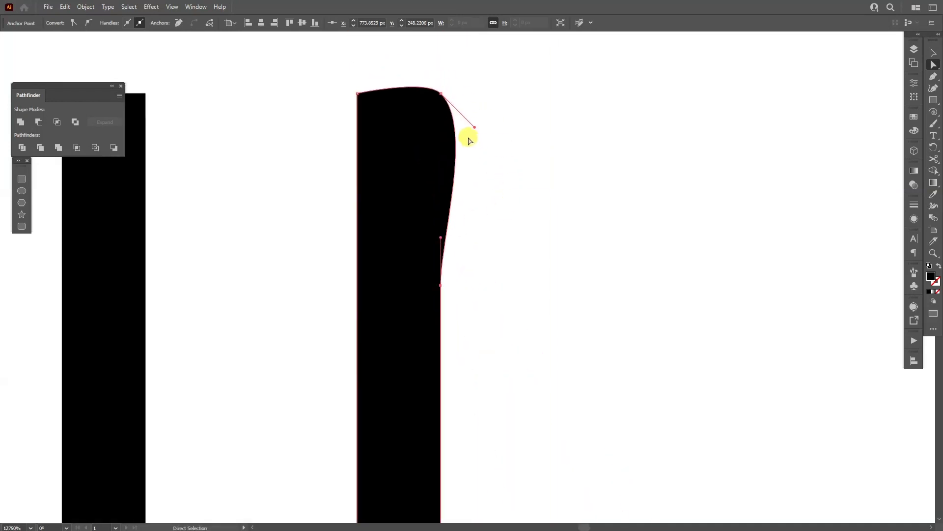
pyautogui.moveTo(440, 95); pyautogui.dragTo(441, 94)
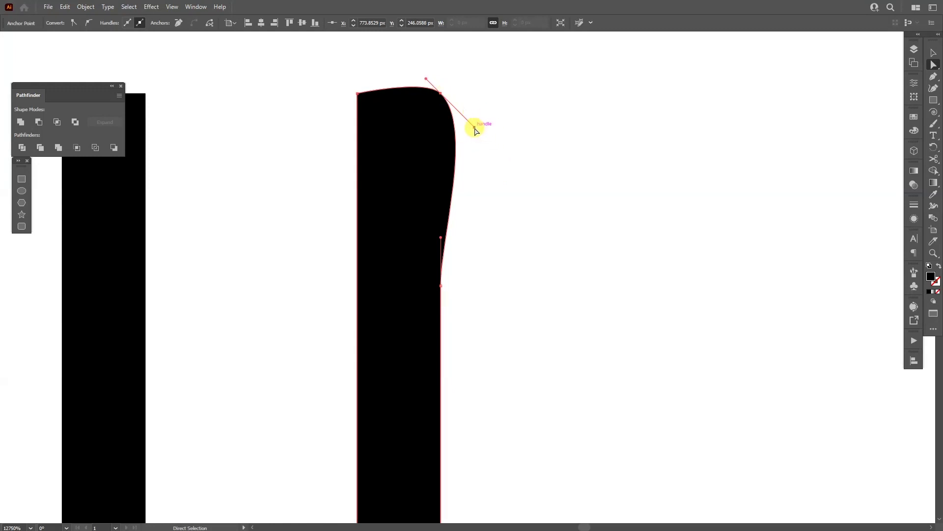
pyautogui.moveTo(475, 128); pyautogui.dragTo(441, 173)
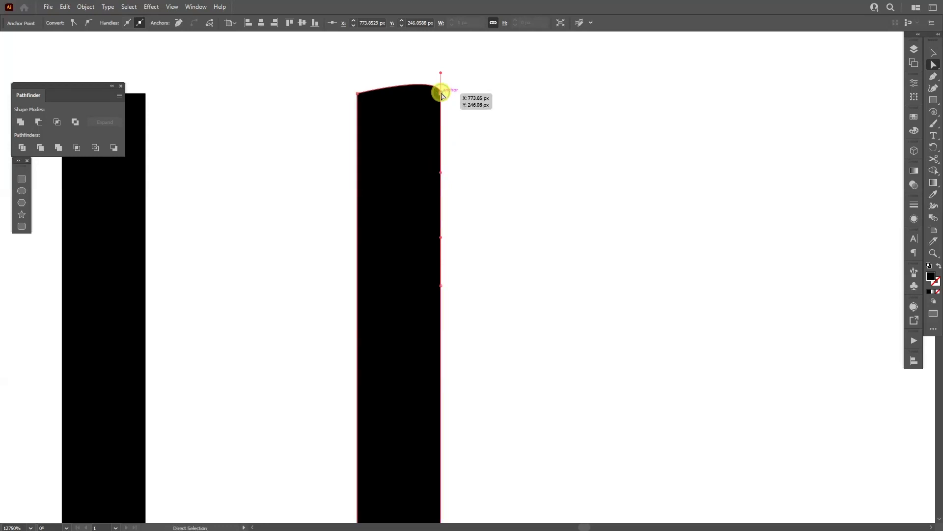
pyautogui.moveTo(441, 95); pyautogui.dragTo(357, 146)
# Lower the right-edge anchor and lengthen the curve's handles on both sides to stretch the S-curve into a gentler slope.
pyautogui.scroll(-2, 469, 138)
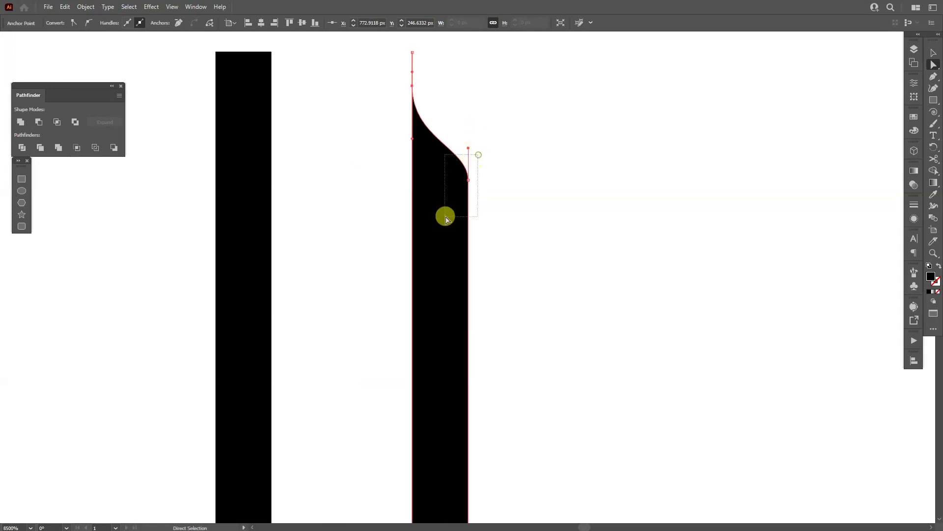
pyautogui.moveTo(465, 181); pyautogui.dragTo(465, 248)
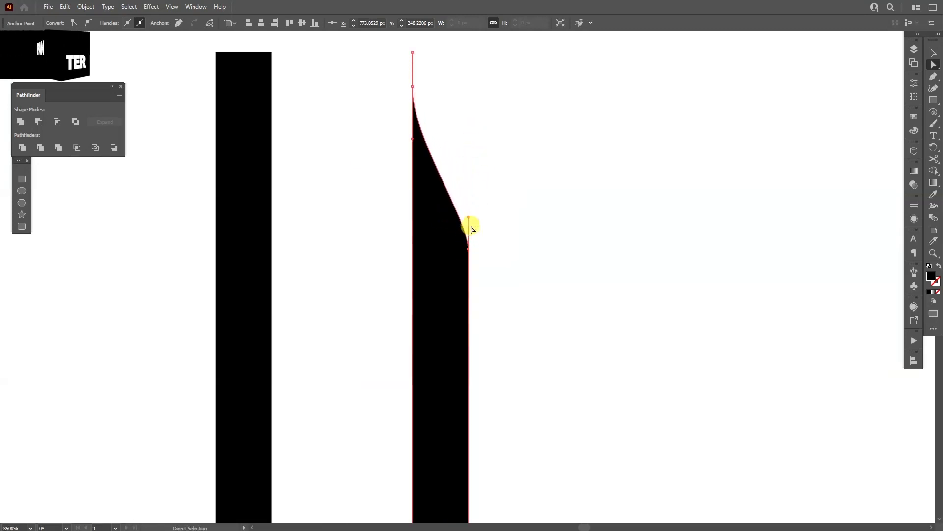
pyautogui.moveTo(473, 172); pyautogui.dragTo(473, 170)
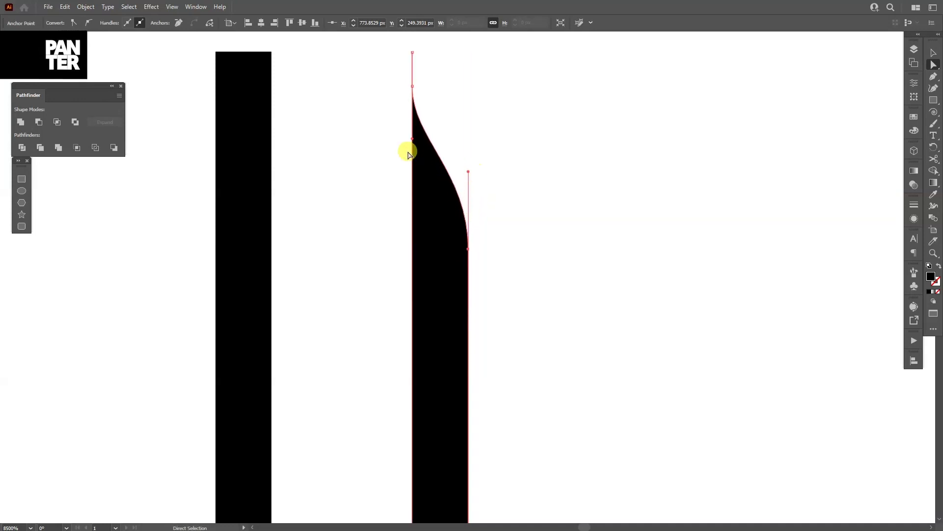
pyautogui.moveTo(411, 139); pyautogui.dragTo(409, 167)
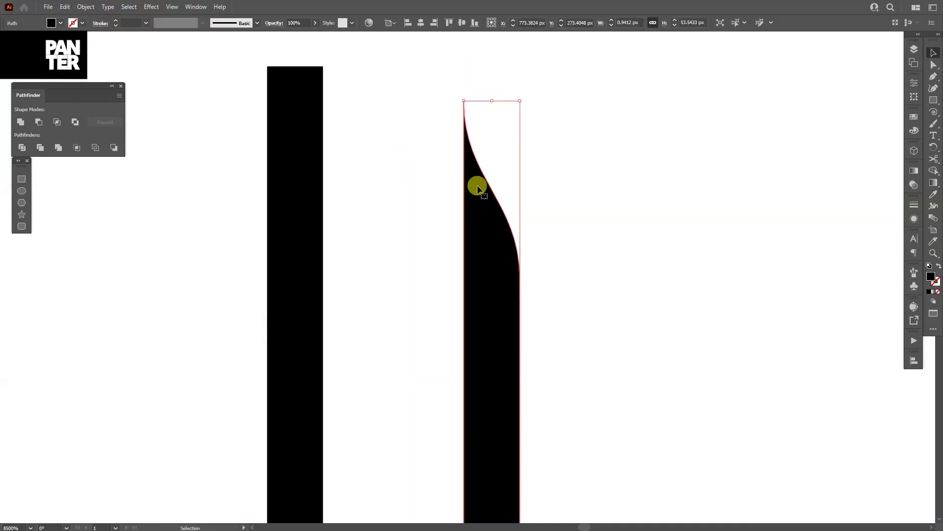
# Move the curved bar flush against the straight bar's right edge, then make the straight bar narrower and slightly taller.
pyautogui.moveTo(477, 188); pyautogui.dragTo(337, 187)
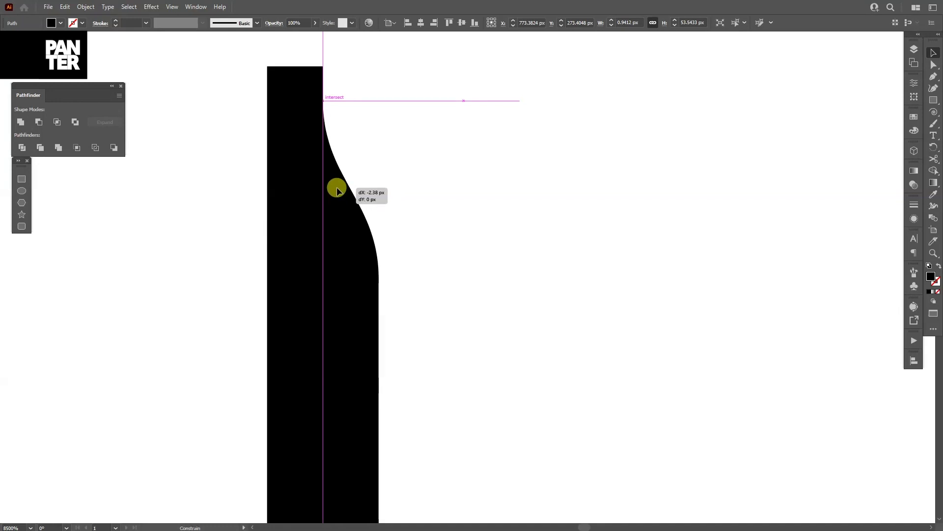
pyautogui.click(308, 189)
pyautogui.moveTo(266, 65); pyautogui.dragTo(299, 45)
# Unite the straight bar and the curved bar into a single shape.
pyautogui.moveTo(602, 172); pyautogui.dragTo(370, 225)
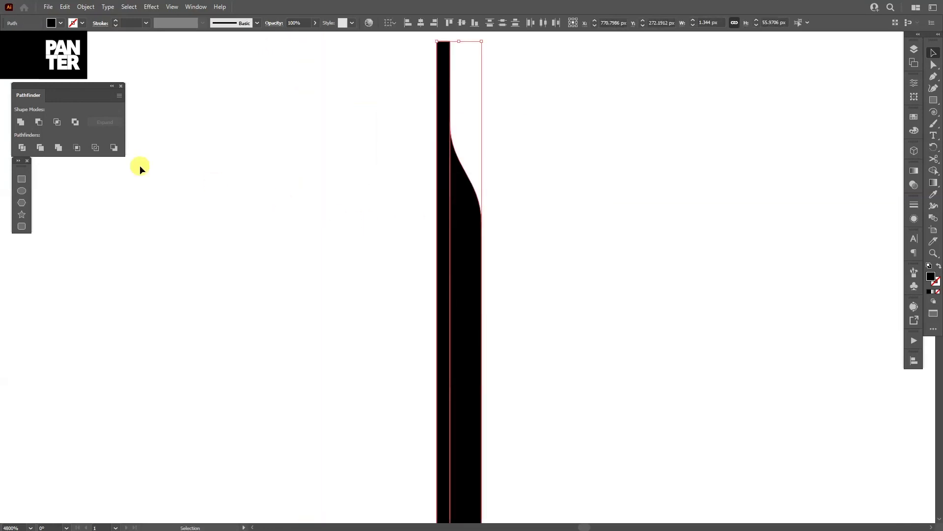
pyautogui.click(23, 122)
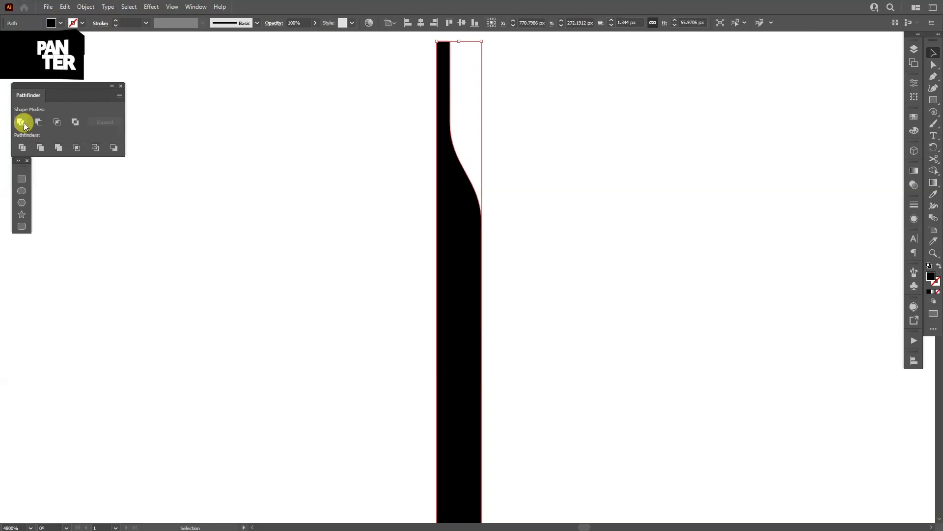
# Shorten the bar to about 23 px tall by moving its two bottom anchor points up.
pyautogui.scroll(-5, 399, 246)
pyautogui.click(933, 68)
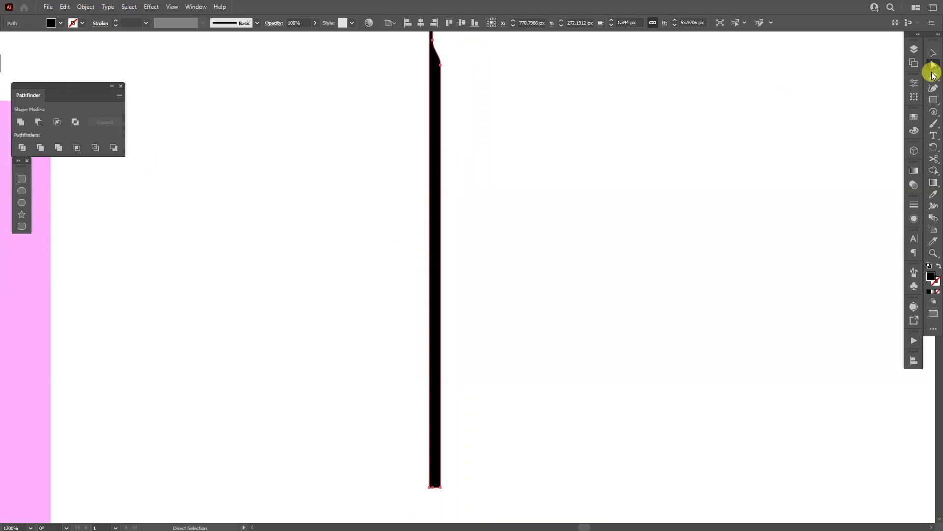
pyautogui.moveTo(494, 505); pyautogui.dragTo(367, 463)
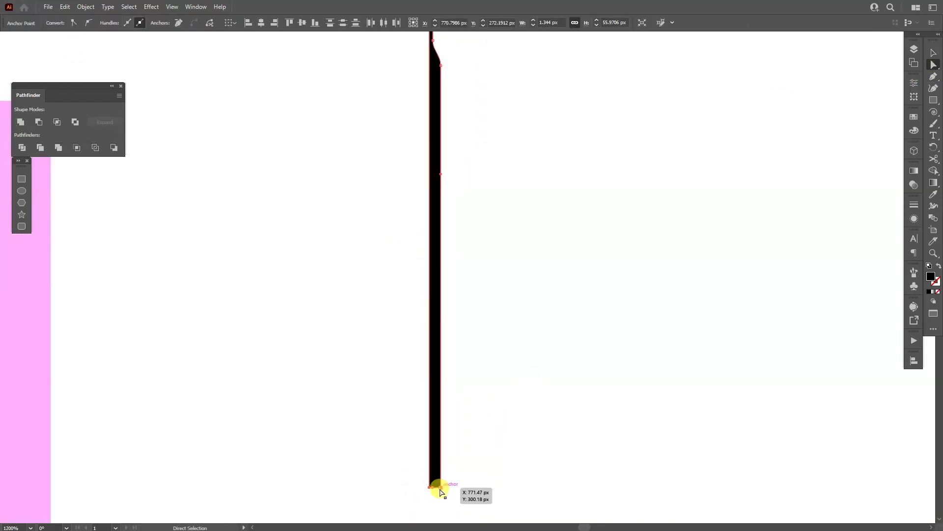
pyautogui.moveTo(439, 489); pyautogui.dragTo(466, 213)
pyautogui.moveTo(465, 178); pyautogui.dragTo(466, 213)
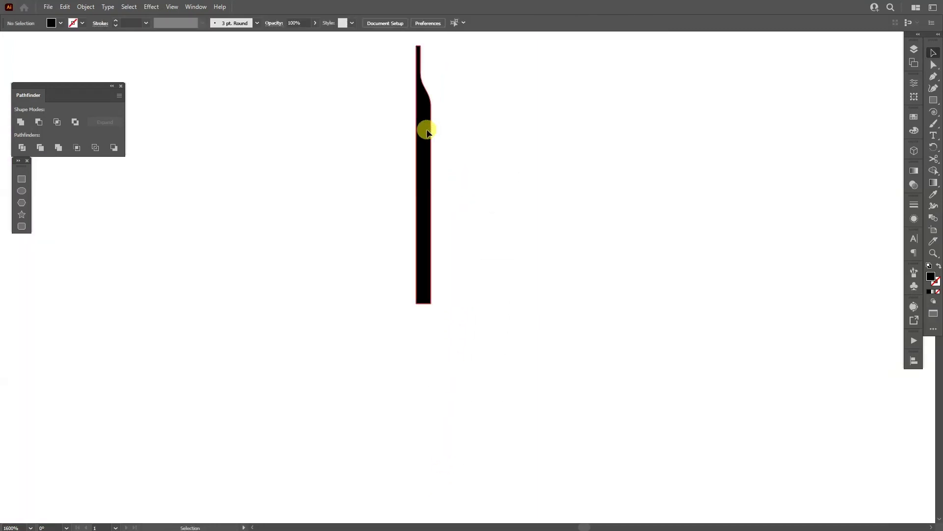
# Copy the shortened bar directly below itself and rotate the copy 180° so its tapered end points down.
pyautogui.click(428, 132)
pyautogui.moveTo(428, 119); pyautogui.dragTo(419, 374)
pyautogui.press('space')
pyautogui.moveTo(466, 335); pyautogui.dragTo(489, 220)
pyautogui.keyDown('shift'); pyautogui.click(462, 186); pyautogui.keyUp('shift')
pyautogui.moveTo(459, 186); pyautogui.dragTo(456, 396)
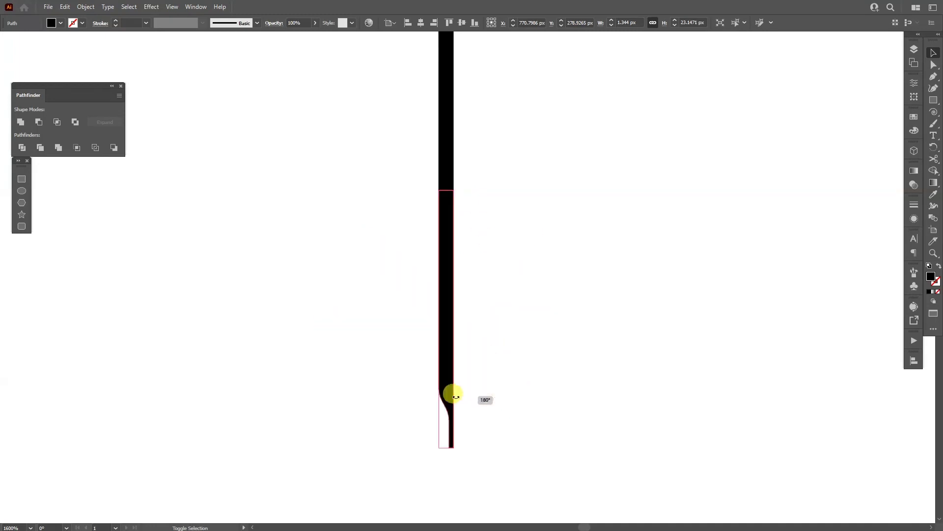
# Unite the upper bar and the rotated lower bar into a single shape.
pyautogui.click(527, 352)
pyautogui.scroll(-1, 483, 380)
pyautogui.moveTo(528, 326); pyautogui.dragTo(398, 182)
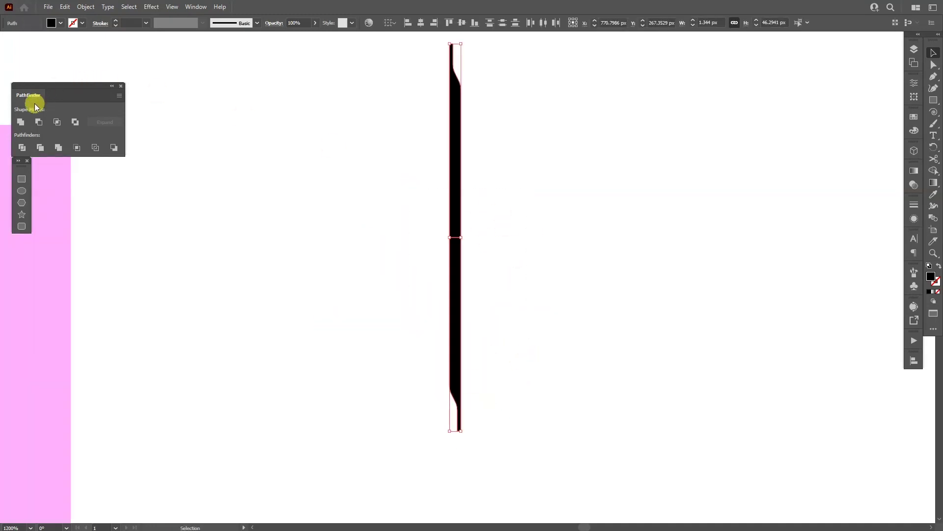
pyautogui.click(24, 126)
# Remove the two leftover anchor points halfway along the united bar's side edges with the Pen tool.
pyautogui.scroll(3, 461, 211)
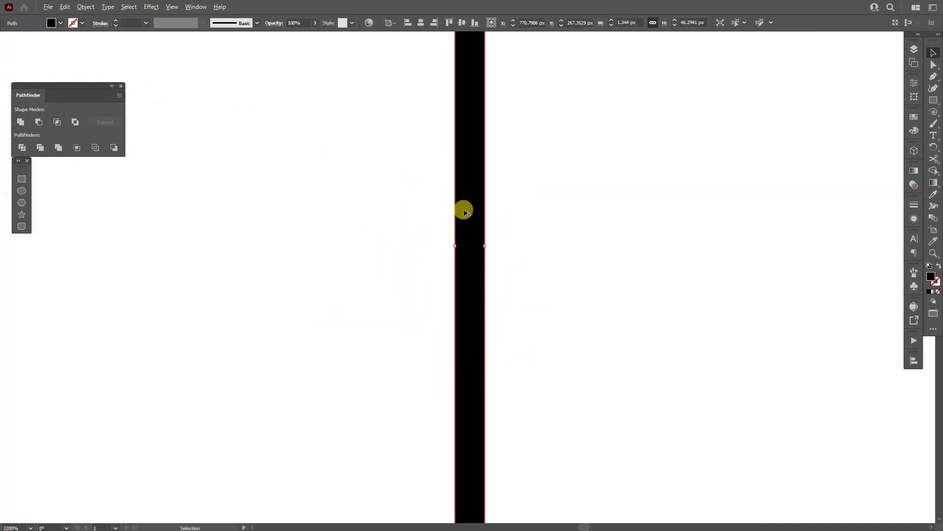
pyautogui.hotkey('ctrl', '=')
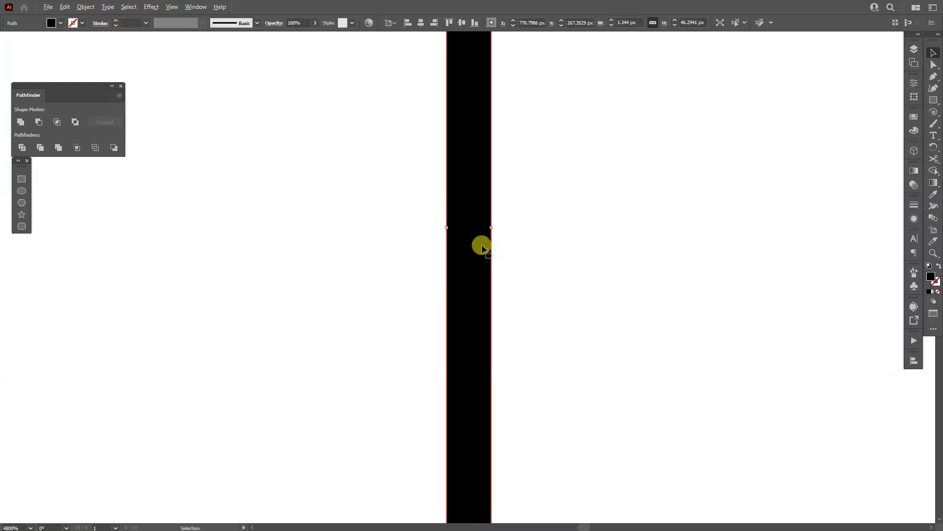
pyautogui.click(933, 77)
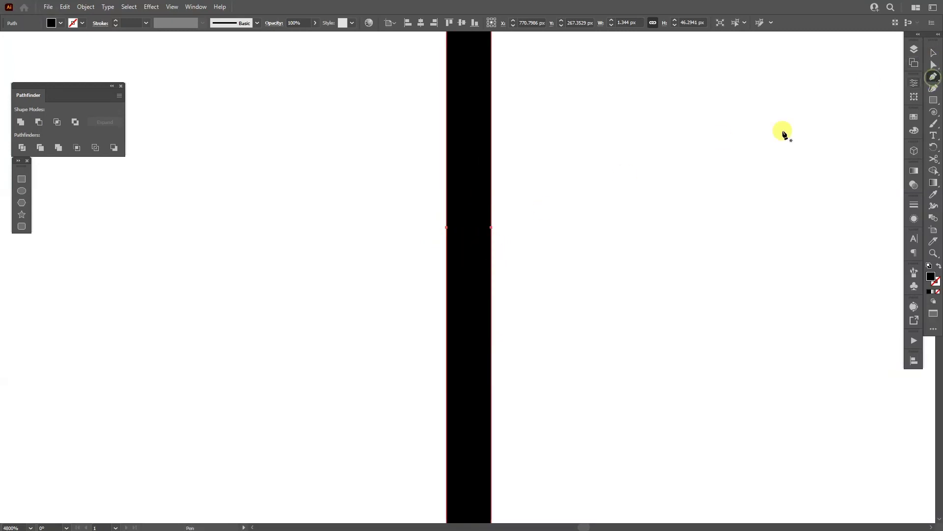
pyautogui.click(491, 228)
pyautogui.click(448, 228)
pyautogui.press('v')
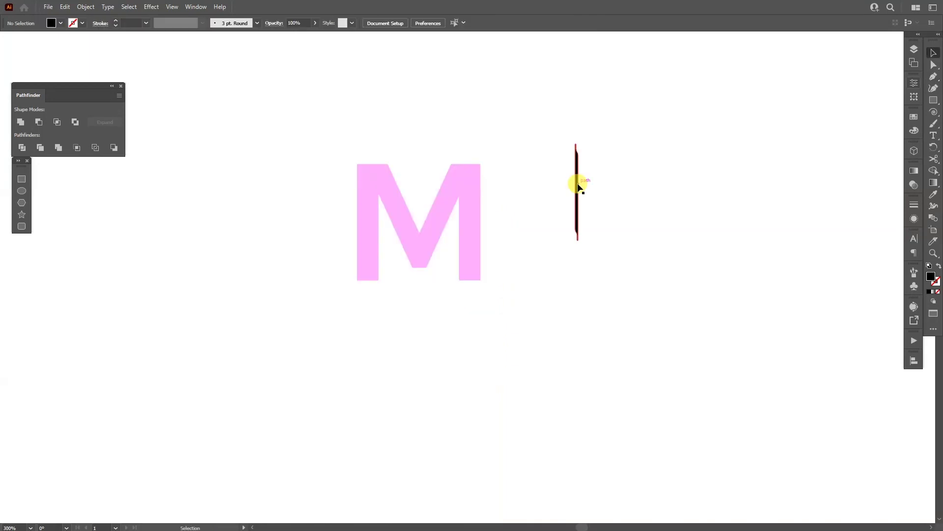
# Move the bar onto the guide M so its top-left corner meets the letter's top-left corner.
pyautogui.moveTo(576, 185); pyautogui.dragTo(417, 199)
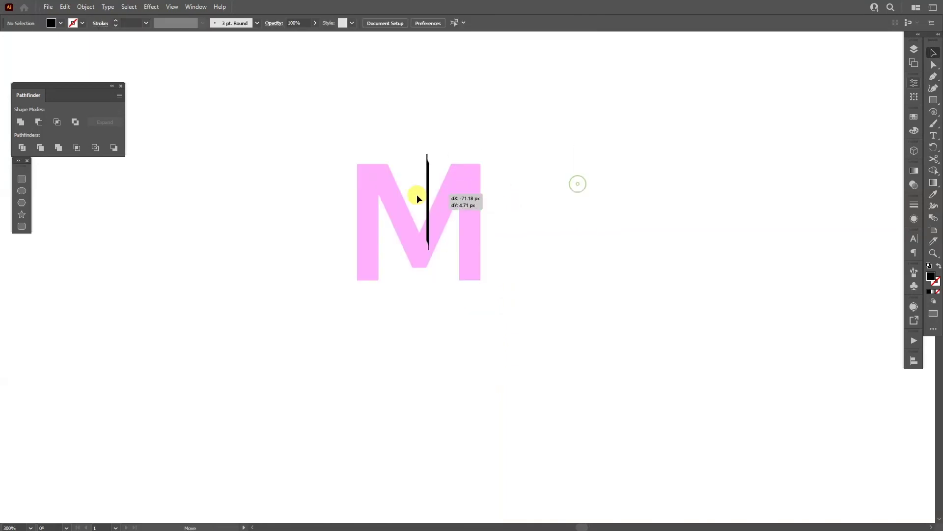
pyautogui.moveTo(361, 206); pyautogui.dragTo(357, 205)
pyautogui.scroll(4, 352, 194)
pyautogui.moveTo(410, 112); pyautogui.dragTo(427, 156)
pyautogui.click(400, 185)
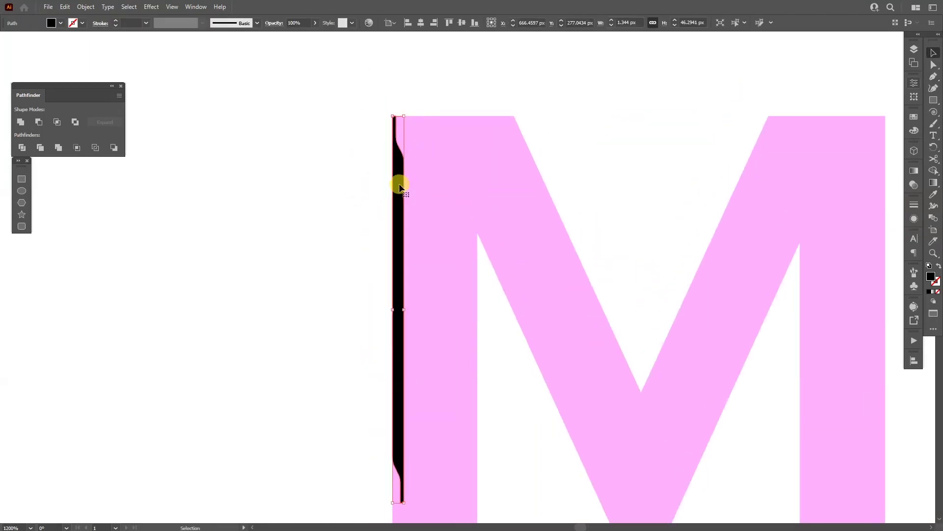
# Lengthen the bar to about 55.6 px by moving its lower tapered end down to the guide M's baseline.
pyautogui.press('a')
pyautogui.scroll(-1, 400, 186)
pyautogui.moveTo(481, 295); pyautogui.dragTo(481, 249)
pyautogui.scroll(1, 480, 248)
pyautogui.moveTo(380, 213); pyautogui.dragTo(455, 323)
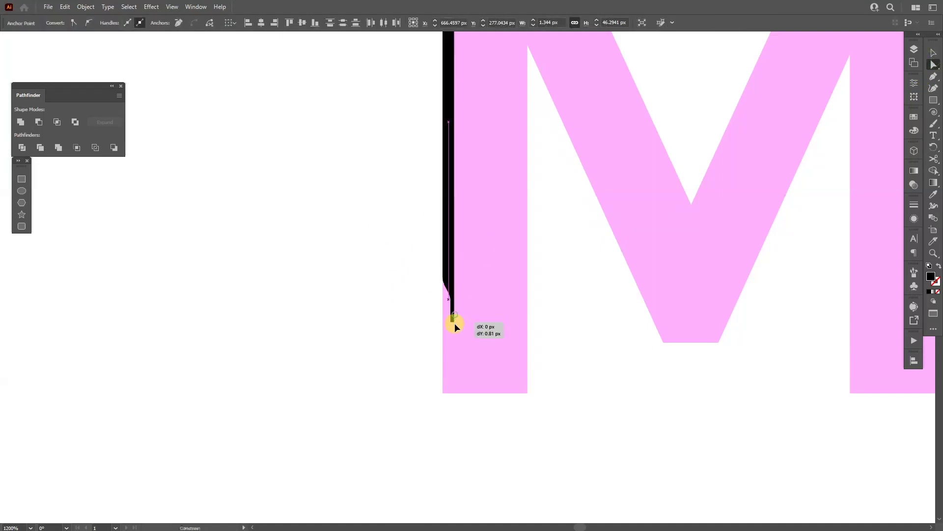
pyautogui.moveTo(452, 391); pyautogui.dragTo(457, 396)
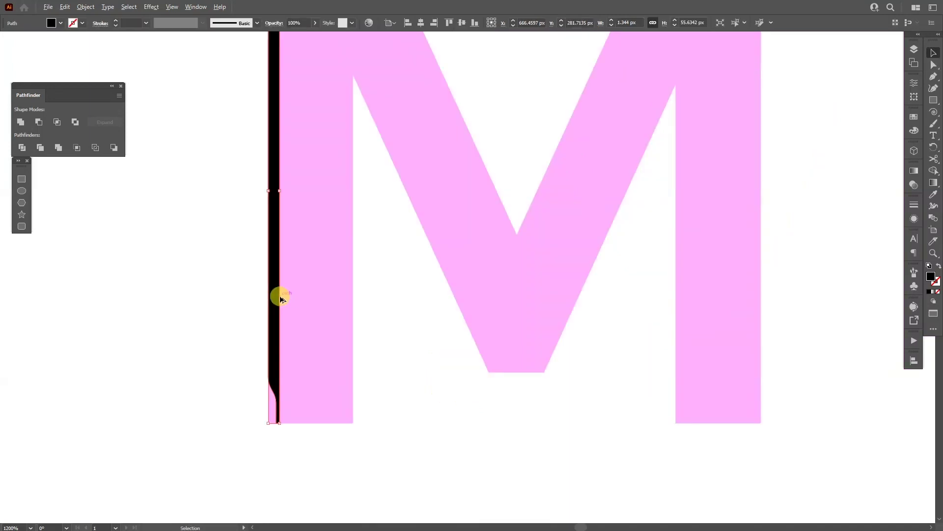
# Duplicate the bar to its right with a narrow gap and repeat the duplication until the bars extend past the guide M.
pyautogui.moveTo(280, 295); pyautogui.dragTo(294, 299)
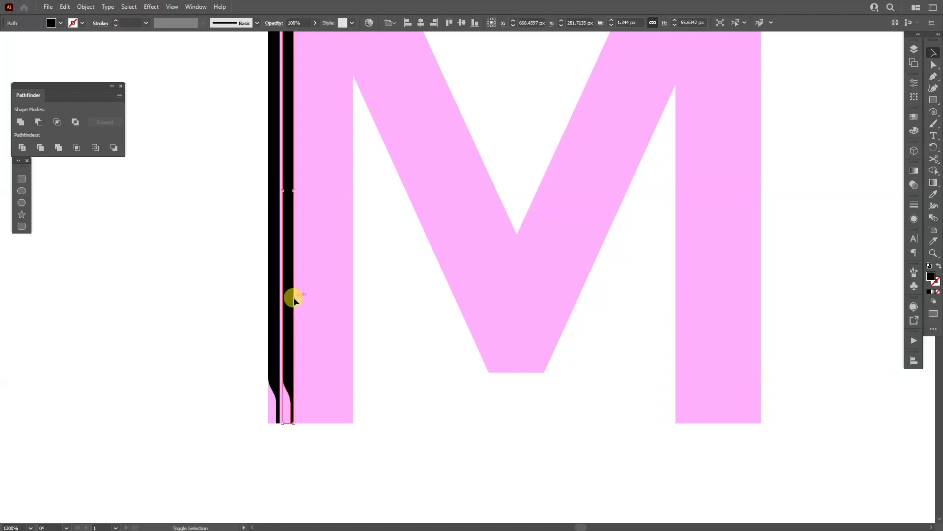
pyautogui.scroll(-1, 293, 296)
pyautogui.hotkey('ctrl', 'd')
pyautogui.hotkey('ctrl', 'd')
pyautogui.hotkey('ctrl', 'd')
pyautogui.hotkey('ctrl', 'd')
pyautogui.hotkey('ctrl', 'd')
pyautogui.hotkey('ctrl', 'd')
pyautogui.hotkey('ctrl', 'd')
pyautogui.hotkey('ctrl', 'd')
pyautogui.hotkey('ctrl', 'd')
pyautogui.hotkey('ctrl', 'd')
pyautogui.hotkey('ctrl', 'd')
pyautogui.hotkey('ctrl', 'd')
pyautogui.hotkey('ctrl', 'd')
pyautogui.hotkey('ctrl', 'd')
pyautogui.hotkey('ctrl', 'd')
pyautogui.hotkey('ctrl', 'd')
pyautogui.hotkey('ctrl', 'd')
pyautogui.hotkey('ctrl', 'd')
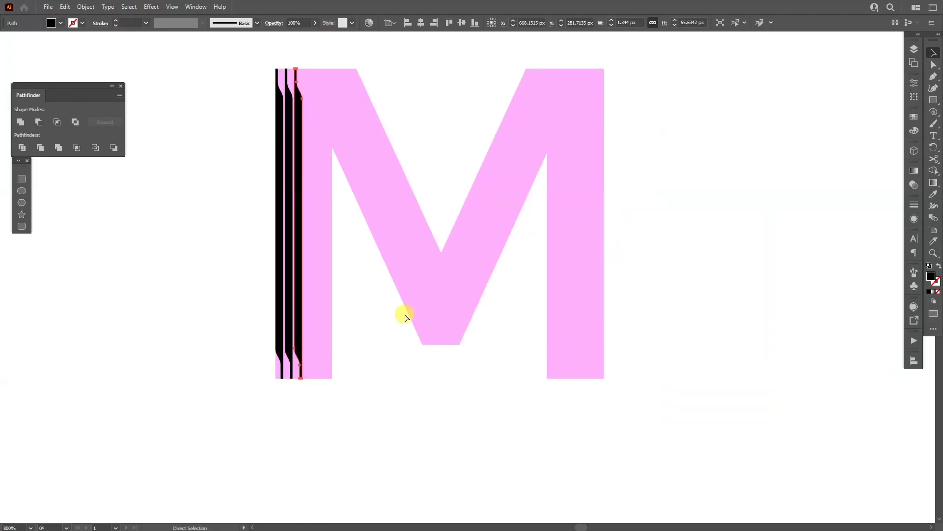
pyautogui.hotkey('ctrl', 'd')
pyautogui.hotkey('ctrl', 'd')
pyautogui.hotkey('ctrl', 'd')
pyautogui.hotkey('ctrl', 'd')
pyautogui.hotkey('ctrl', 'd')
pyautogui.hotkey('ctrl', 'd')
pyautogui.hotkey('ctrl', 'd')
pyautogui.hotkey('ctrl', 'd')
pyautogui.hotkey('ctrl', 'd')
pyautogui.hotkey('ctrl', 'd')
pyautogui.hotkey('ctrl', 'd')
pyautogui.hotkey('ctrl', 'd')
pyautogui.hotkey('ctrl', 'd')
pyautogui.hotkey('ctrl', 'd')
pyautogui.hotkey('ctrl', 'd')
pyautogui.hotkey('ctrl', 'd')
pyautogui.hotkey('ctrl', 'd')
pyautogui.hotkey('ctrl', 'd')
pyautogui.hotkey('ctrl', 'd')
pyautogui.hotkey('ctrl', 'd')
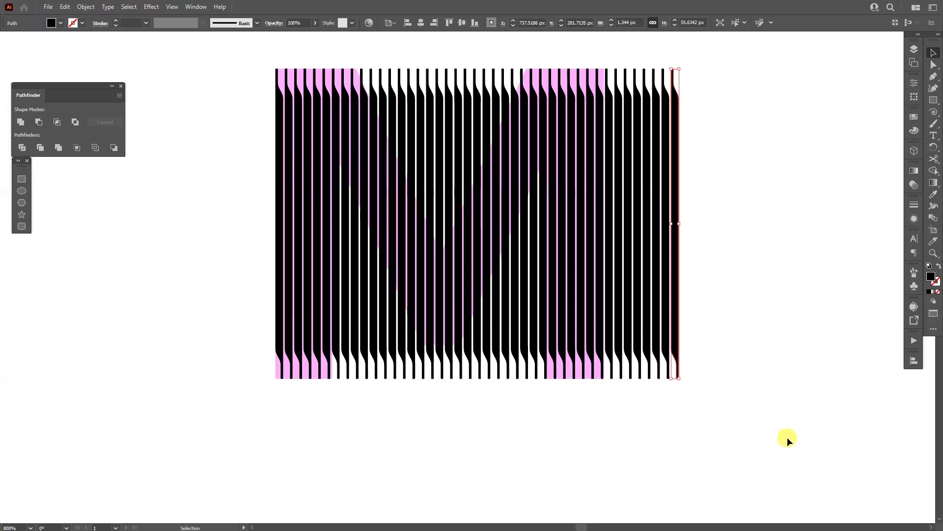
# Stretch the whole row of bars horizontally to about 90.7 px wide so one bar's right edge aligns with the guide M's right edge.
pyautogui.moveTo(787, 436); pyautogui.dragTo(240, 269)
pyautogui.scroll(3, 313, 358)
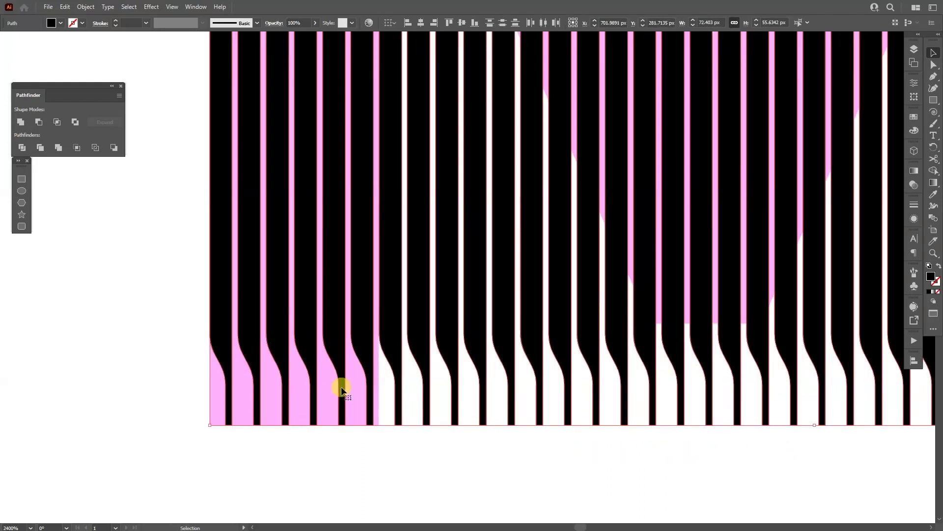
pyautogui.scroll(-2, 843, 105)
pyautogui.moveTo(844, 105); pyautogui.dragTo(423, 290)
pyautogui.scroll(-1, 326, 318)
pyautogui.moveTo(606, 238); pyautogui.dragTo(712, 234)
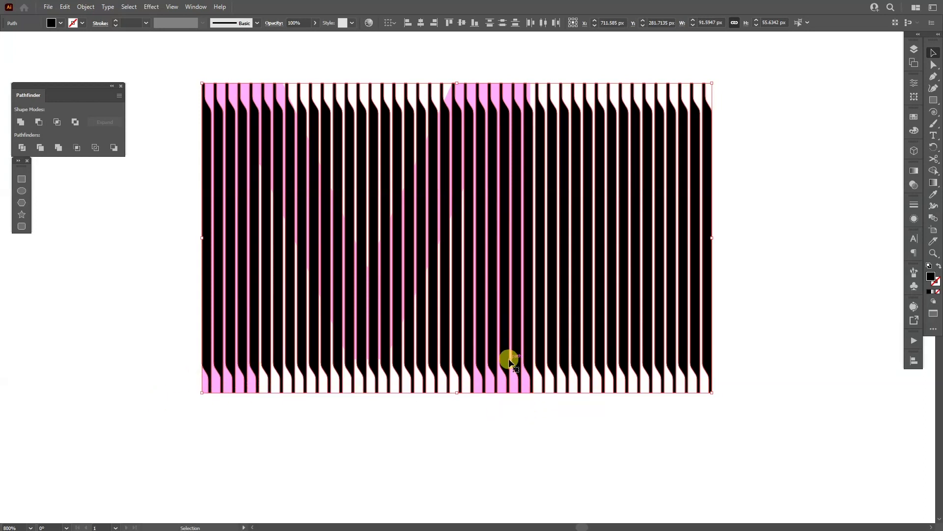
pyautogui.moveTo(712, 238); pyautogui.dragTo(707, 237)
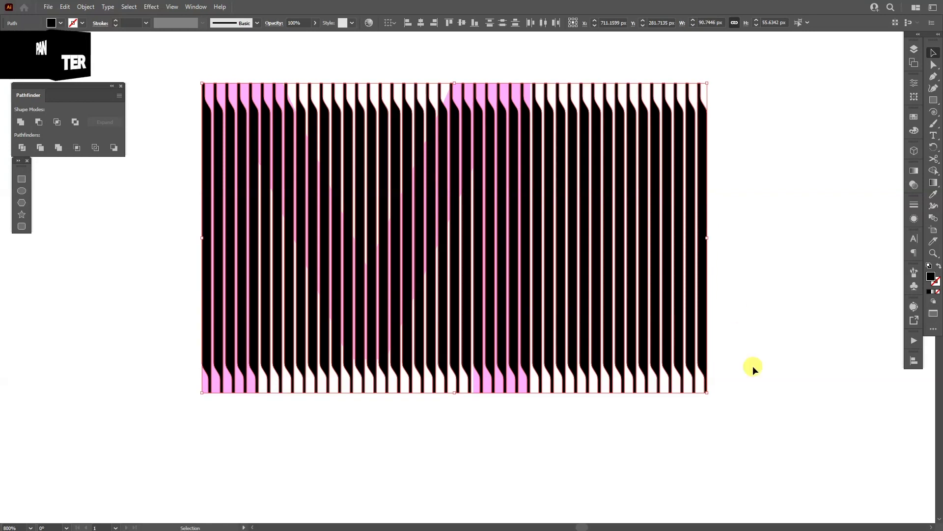
# Delete the surplus bars beyond the guide M's right edge.
pyautogui.moveTo(730, 406); pyautogui.dragTo(535, 354)
pyautogui.press('Delete')
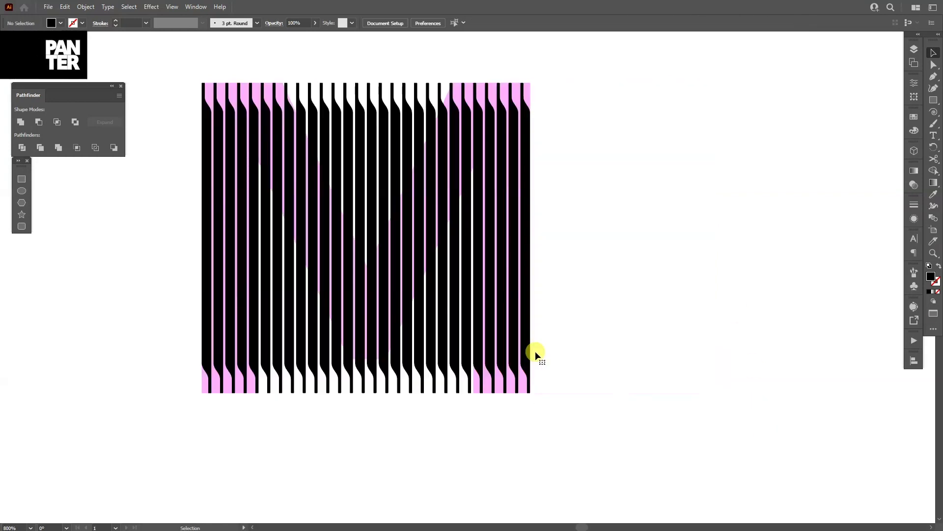
# Examine how the bars' upper ends line up with the guide M's top edge and corners.
pyautogui.scroll(3, 333, 85)
pyautogui.moveTo(333, 85); pyautogui.dragTo(414, 231)
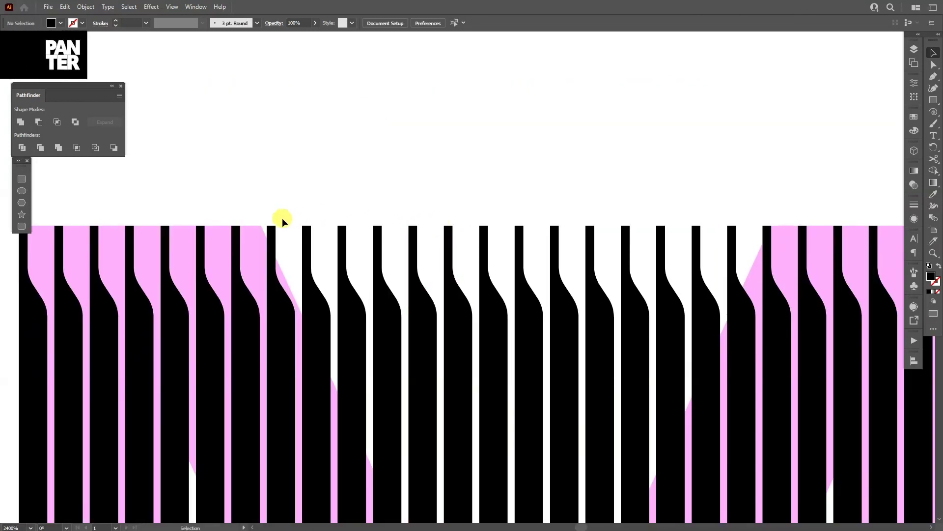
pyautogui.scroll(3, 285, 218)
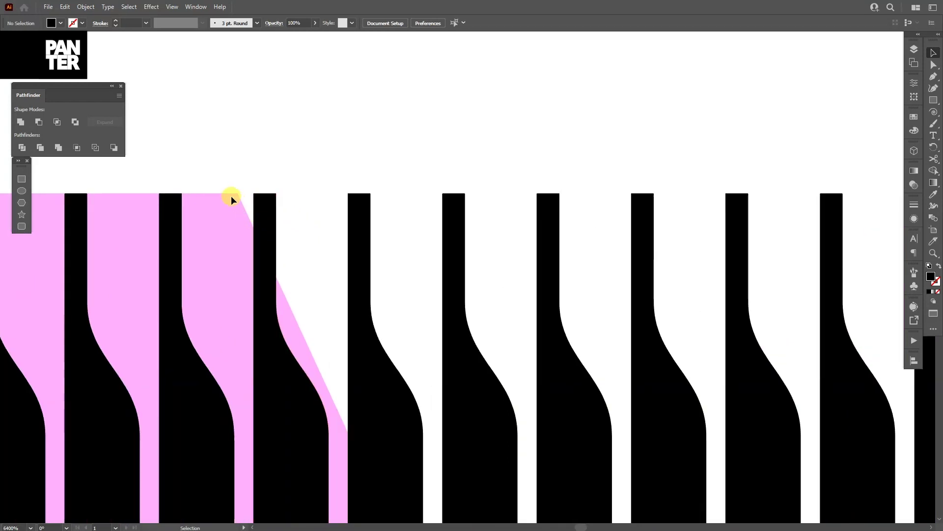
pyautogui.scroll(-1, 235, 222)
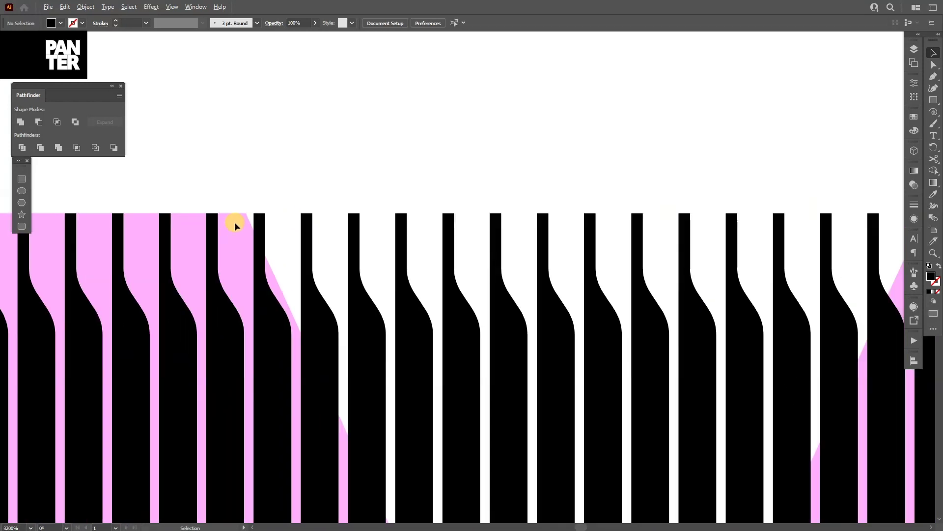
pyautogui.moveTo(854, 205); pyautogui.dragTo(504, 202)
pyautogui.scroll(3, 566, 246)
pyautogui.hotkey('ctrl', 'z')
pyautogui.scroll(3, 547, 184)
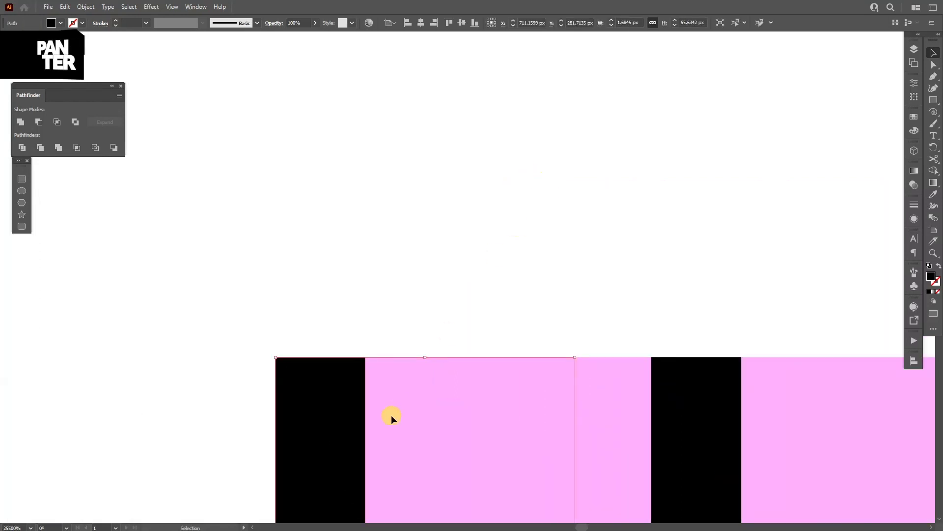
pyautogui.scroll(-6, 358, 363)
# Select the bars spanning the M's upper notch and lower them until the leftmost one's top corner meets the guide's left diagonal.
pyautogui.moveTo(569, 267); pyautogui.dragTo(522, 461)
pyautogui.scroll(5, 288, 275)
pyautogui.click(442, 184)
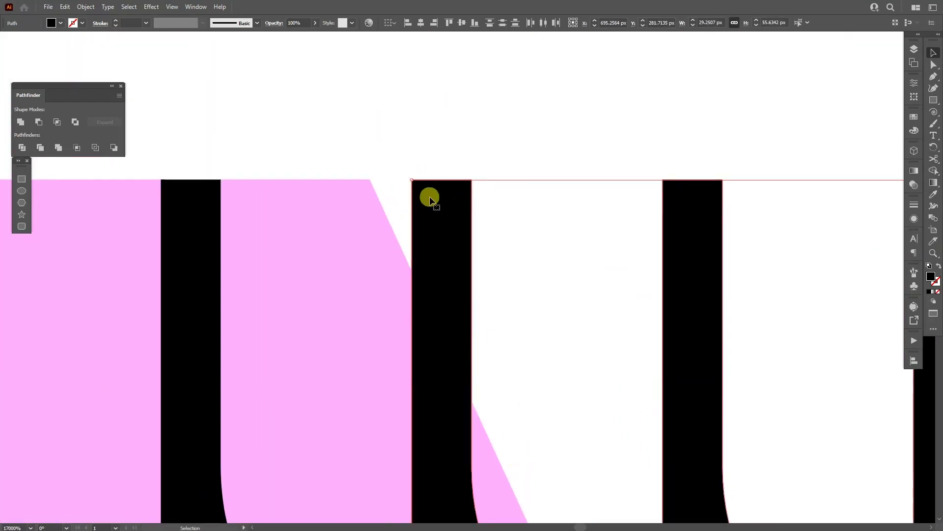
pyautogui.moveTo(438, 195); pyautogui.dragTo(439, 282)
pyautogui.moveTo(507, 287); pyautogui.dragTo(421, 232)
pyautogui.click(425, 240)
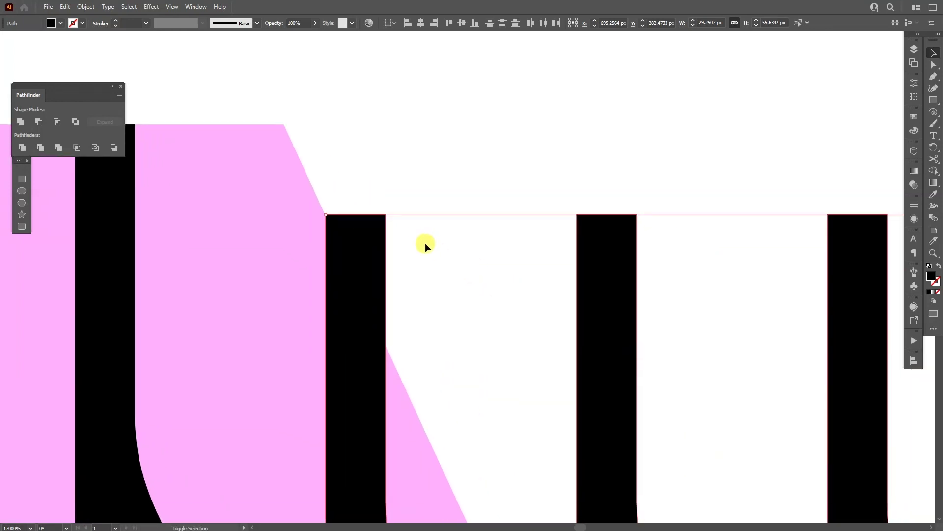
# Drop the leftmost bar from the selection and lower the others until the rightmost one's top corner meets the guide's right diagonal.
pyautogui.keyDown('shift'); pyautogui.click(363, 236); pyautogui.keyUp('shift')
pyautogui.scroll(-4, 403, 211)
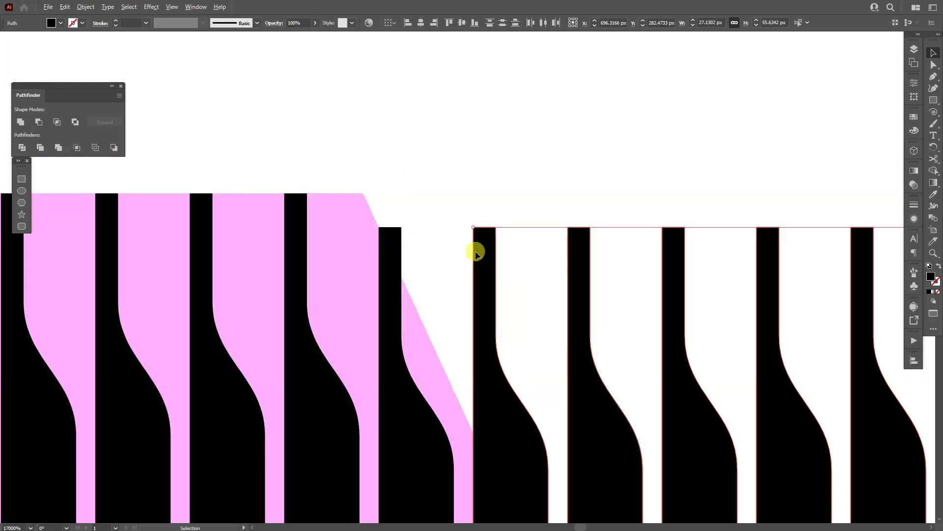
pyautogui.moveTo(735, 227); pyautogui.dragTo(437, 226)
pyautogui.moveTo(648, 232); pyautogui.dragTo(475, 209)
pyautogui.scroll(1, 471, 208)
pyautogui.moveTo(452, 255); pyautogui.dragTo(455, 354)
pyautogui.scroll(4, 457, 354)
pyautogui.moveTo(396, 289); pyautogui.dragTo(394, 326)
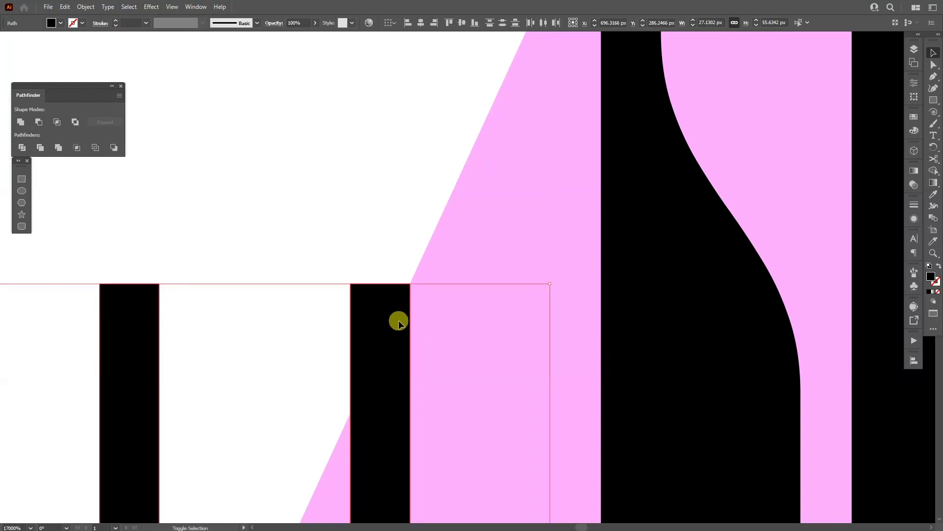
# Drop the rightmost bar from the selection and lower the remaining bars until the leftmost one's top meets the left diagonal.
pyautogui.scroll(-5, 373, 266)
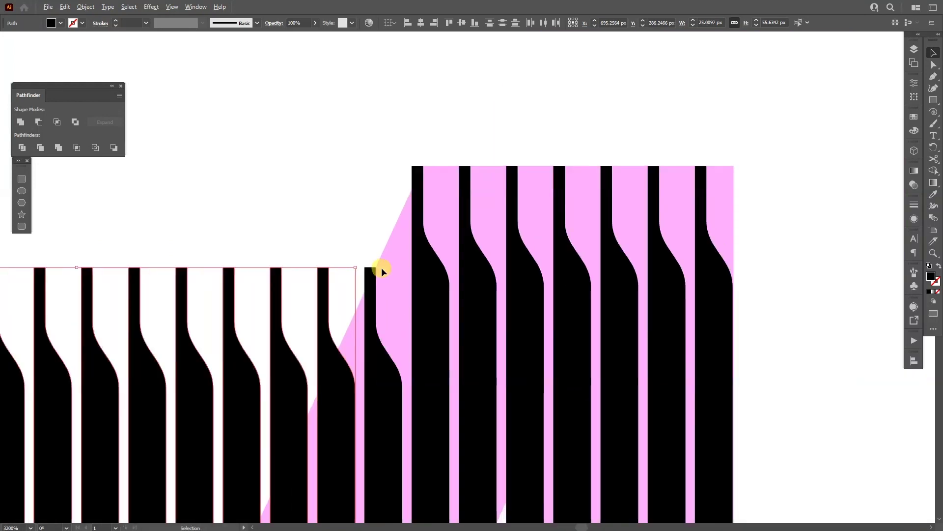
pyautogui.moveTo(199, 270); pyautogui.dragTo(550, 249)
pyautogui.moveTo(172, 252); pyautogui.dragTo(347, 231)
pyautogui.scroll(4, 340, 238)
pyautogui.scroll(1, 328, 235)
pyautogui.hscroll(-4, 344, 231)
pyautogui.moveTo(388, 206); pyautogui.dragTo(385, 308)
# Keep dropping outer bars from alternating sides and lowering the rest until the tops step down both diagonals to the notch's lowest point.
pyautogui.scroll(-5, 401, 291)
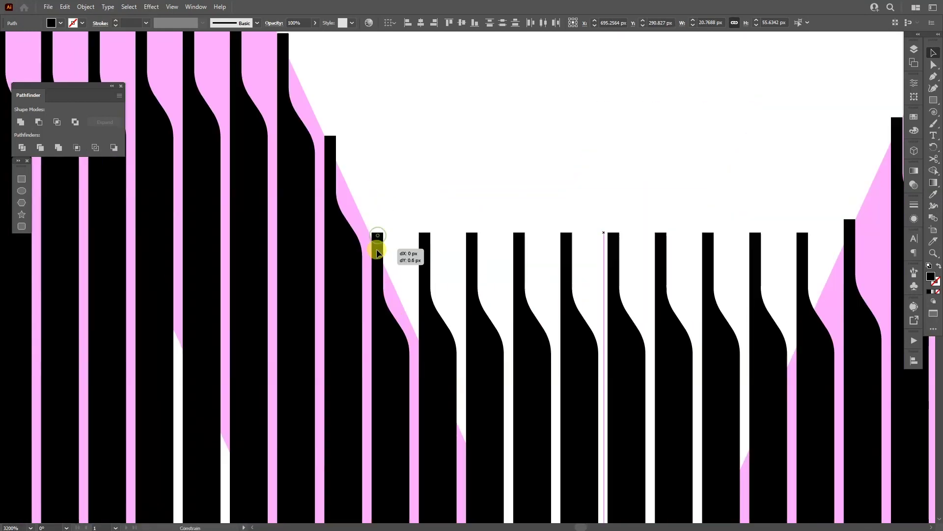
pyautogui.moveTo(379, 236); pyautogui.dragTo(379, 255)
pyautogui.keyDown('shift'); pyautogui.click(379, 255); pyautogui.keyUp('shift')
pyautogui.moveTo(590, 256); pyautogui.dragTo(379, 184)
pyautogui.moveTo(632, 192); pyautogui.dragTo(632, 276)
pyautogui.keyDown('shift'); pyautogui.click(632, 276); pyautogui.keyUp('shift')
pyautogui.keyDown('shift'); pyautogui.click(351, 283); pyautogui.keyUp('shift')
pyautogui.moveTo(450, 236); pyautogui.dragTo(434, 99)
pyautogui.moveTo(387, 177); pyautogui.dragTo(387, 280)
pyautogui.moveTo(528, 278); pyautogui.dragTo(528, 359)
pyautogui.moveTo(529, 360); pyautogui.dragTo(457, 315)
pyautogui.scroll(-4, 436, 294)
pyautogui.scroll(1, 475, 243)
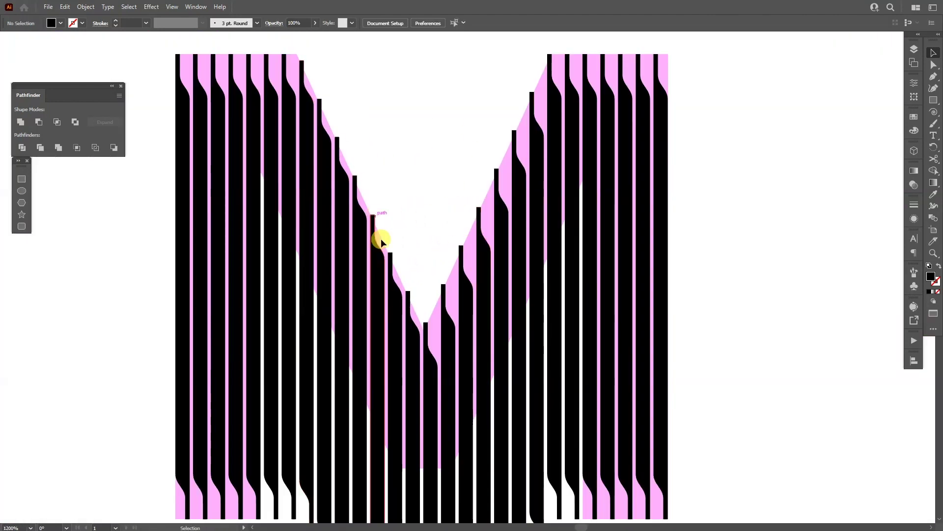
# Select the lower-end anchors of the bars between the M's legs and raise them until the left-side ends meet the guide's lower-left diagonal.
pyautogui.moveTo(549, 325); pyautogui.dragTo(549, 160)
pyautogui.scroll(-1, 494, 263)
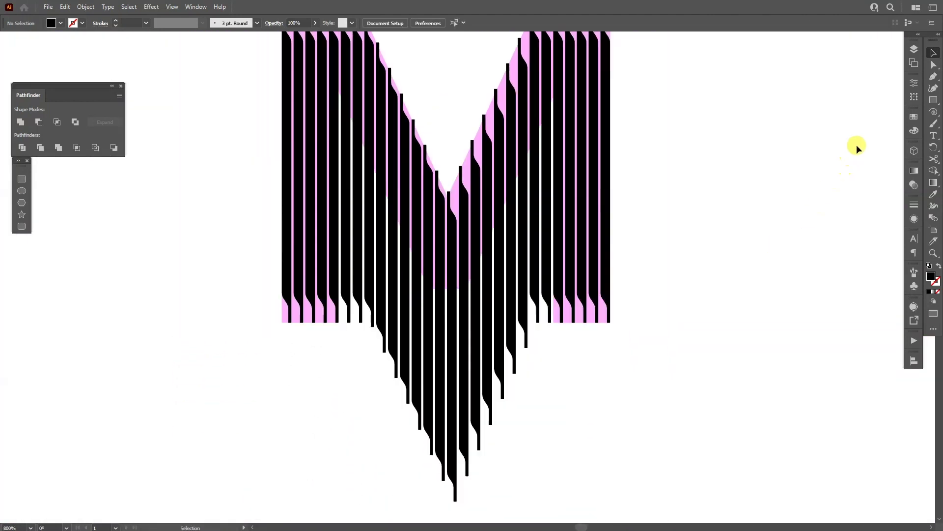
pyautogui.click(934, 66)
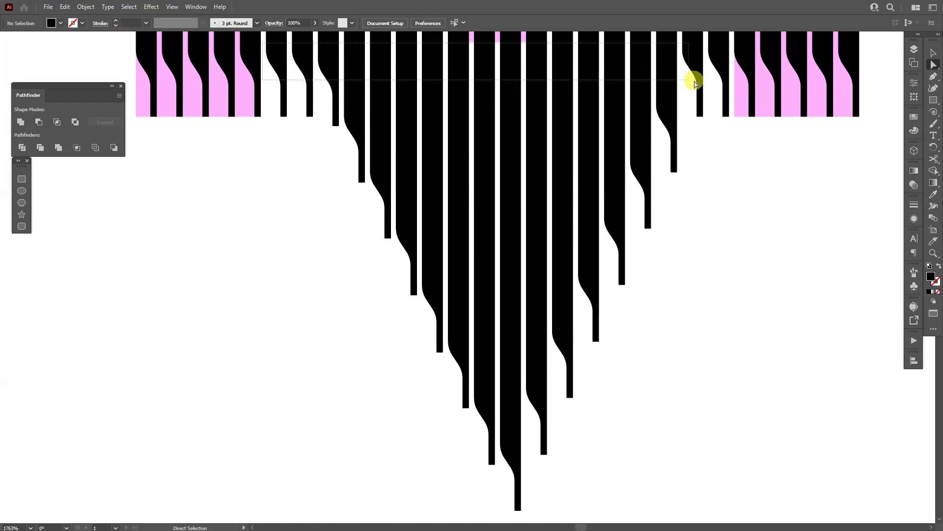
pyautogui.moveTo(736, 104); pyautogui.dragTo(726, 517)
pyautogui.moveTo(658, 173); pyautogui.dragTo(678, 63)
pyautogui.hotkey('ctrl', '-')
pyautogui.scroll(2, 425, 189)
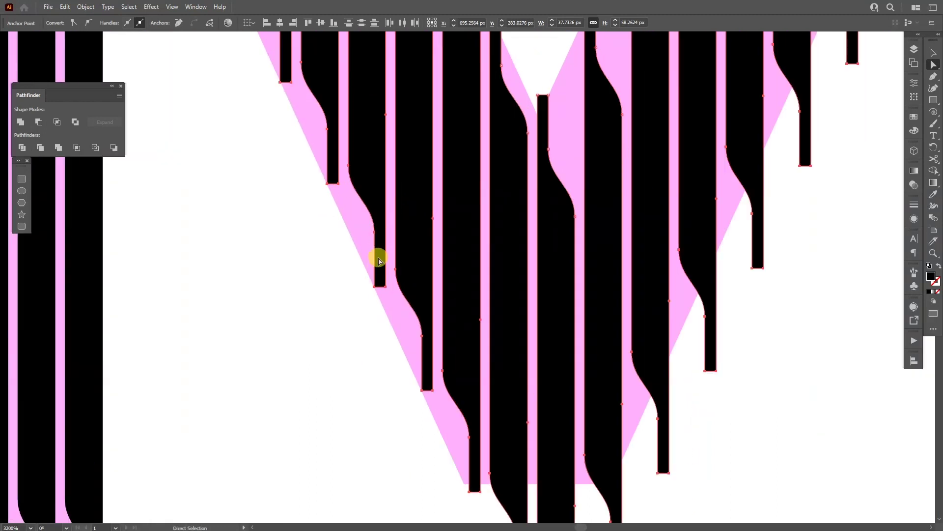
pyautogui.scroll(-2, 378, 258)
pyautogui.moveTo(415, 261); pyautogui.dragTo(427, 295)
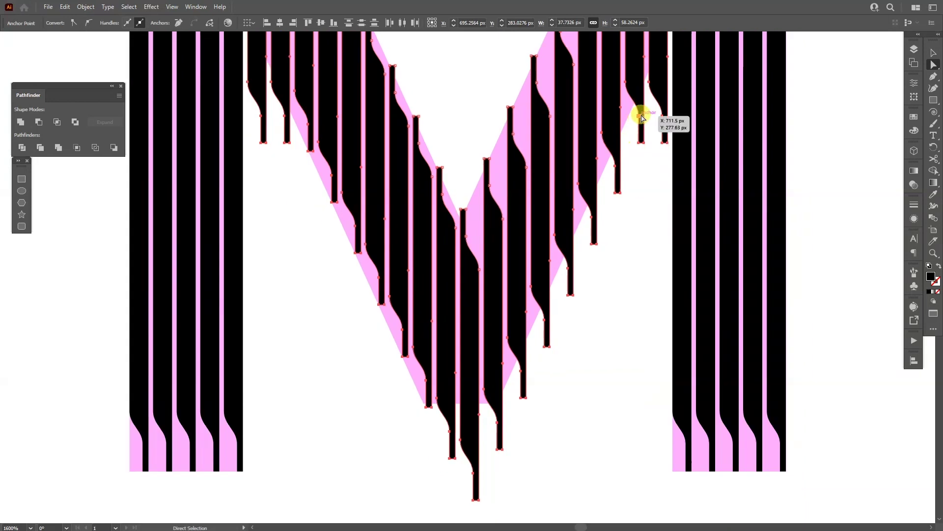
# Raise the lower ends of the three bars that overshoot below the M's notch to the guide's flat bottom edge.
pyautogui.moveTo(361, 245); pyautogui.dragTo(429, 348)
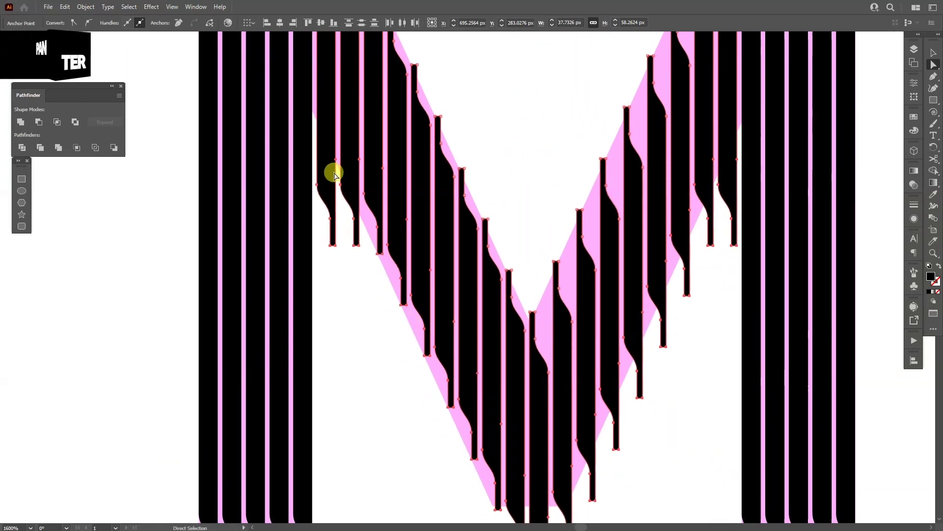
pyautogui.moveTo(499, 289); pyautogui.dragTo(387, 130)
pyautogui.click(507, 331)
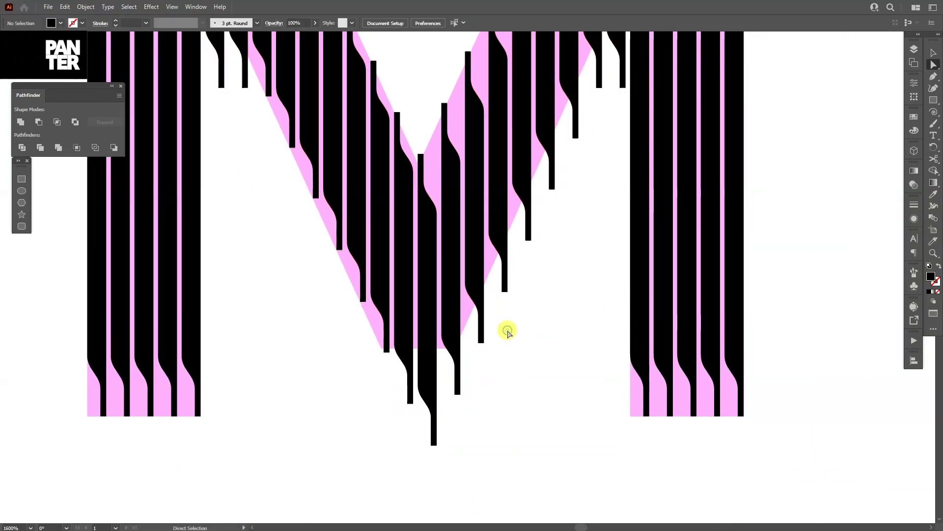
pyautogui.scroll(1, 369, 339)
pyautogui.scroll(1, 360, 346)
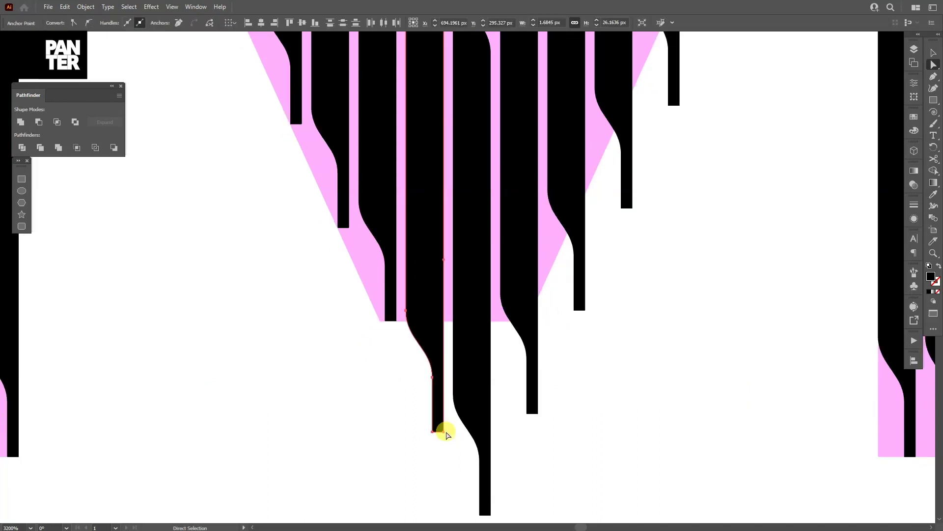
pyautogui.moveTo(444, 431); pyautogui.dragTo(448, 322)
pyautogui.moveTo(504, 404); pyautogui.dragTo(439, 464)
pyautogui.moveTo(479, 455); pyautogui.dragTo(481, 262)
pyautogui.moveTo(535, 228); pyautogui.dragTo(486, 363)
pyautogui.moveTo(526, 353); pyautogui.dragTo(526, 262)
# Raise the lower ends of the remaining right-side bars one after another until they meet the guide's lower-right diagonal.
pyautogui.moveTo(572, 251); pyautogui.dragTo(543, 288)
pyautogui.moveTo(655, 206); pyautogui.dragTo(583, 325)
pyautogui.moveTo(634, 343); pyautogui.dragTo(585, 302)
pyautogui.moveTo(630, 319); pyautogui.dragTo(589, 407)
pyautogui.moveTo(589, 407); pyautogui.dragTo(587, 287)
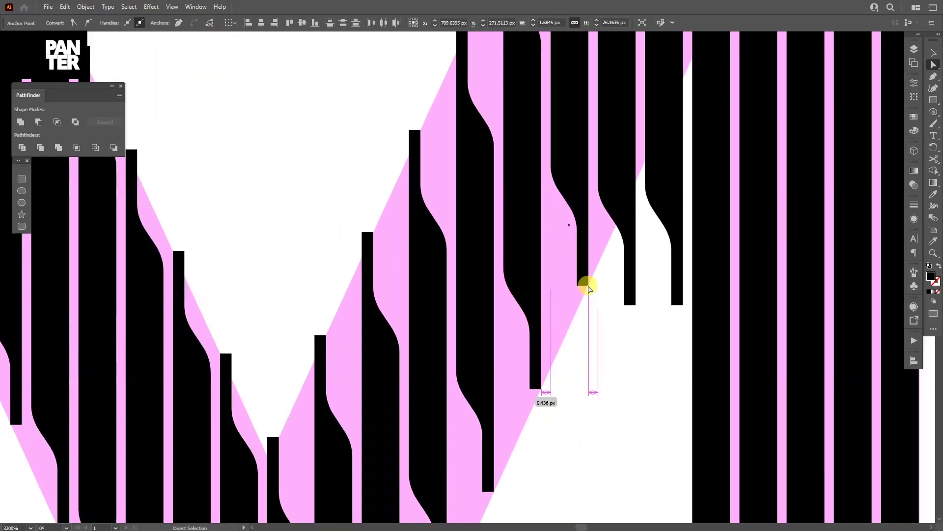
pyautogui.moveTo(685, 316); pyautogui.dragTo(588, 466)
pyautogui.moveTo(582, 457); pyautogui.dragTo(582, 231)
# Select all the black bars of the M and group them.
pyautogui.moveTo(171, 207); pyautogui.dragTo(533, 293)
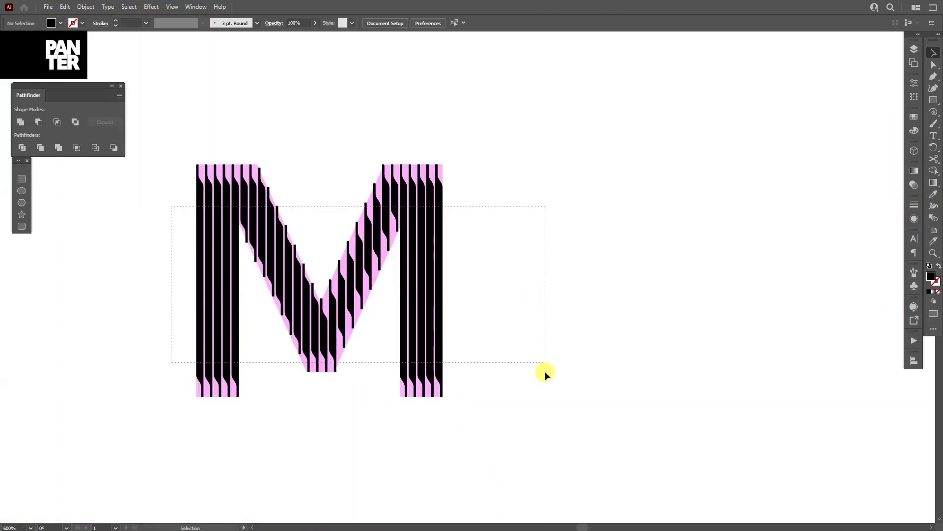
pyautogui.moveTo(544, 375); pyautogui.dragTo(545, 375)
pyautogui.rightClick(399, 226)
pyautogui.click(434, 287)
# Move the bars to the right, clear of the pink guide letter M, and remove the guide.
pyautogui.moveTo(436, 288); pyautogui.dragTo(750, 260)
pyautogui.click(337, 266)
pyautogui.click(807, 284)
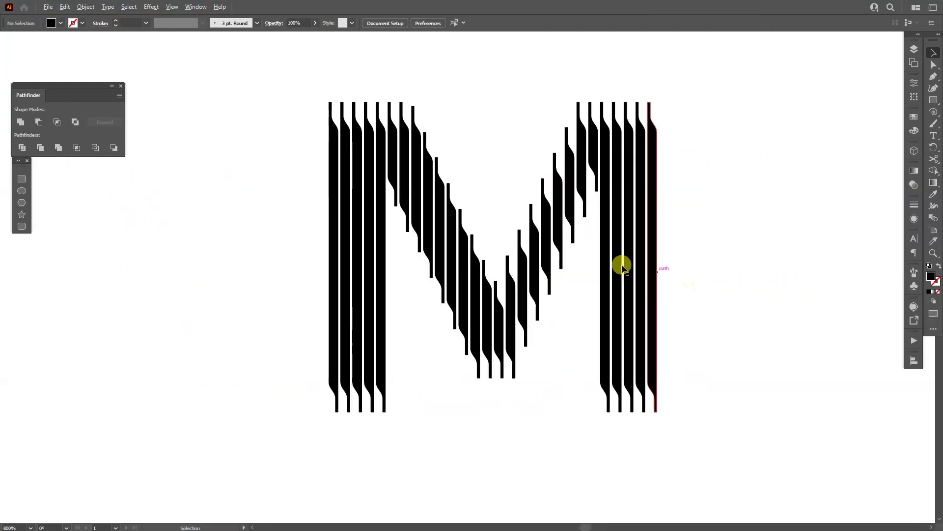
# Lengthen all the bars by moving their lower ends straight down by the same amount.
pyautogui.scroll(1, 621, 265)
pyautogui.scroll(-1, 516, 302)
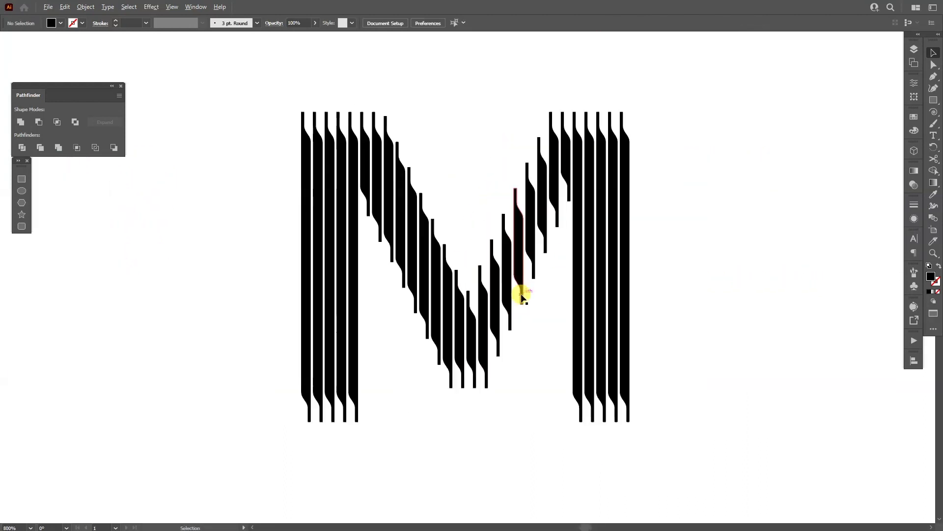
pyautogui.click(642, 230)
pyautogui.keyDown('alt'); pyautogui.keyDown('shift'); pyautogui.moveTo(628, 163); pyautogui.dragTo(633, 193); pyautogui.keyUp('shift'); pyautogui.keyUp('alt')
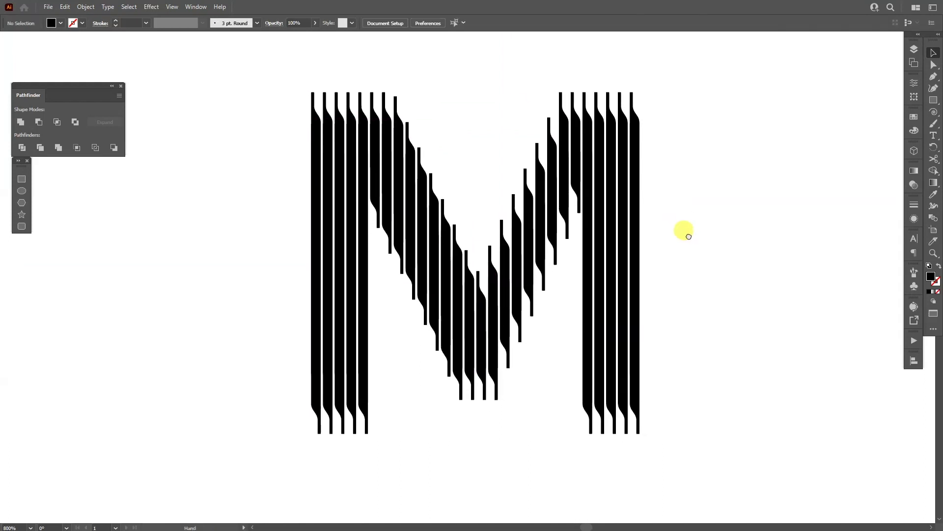
pyautogui.moveTo(687, 235); pyautogui.dragTo(685, 232)
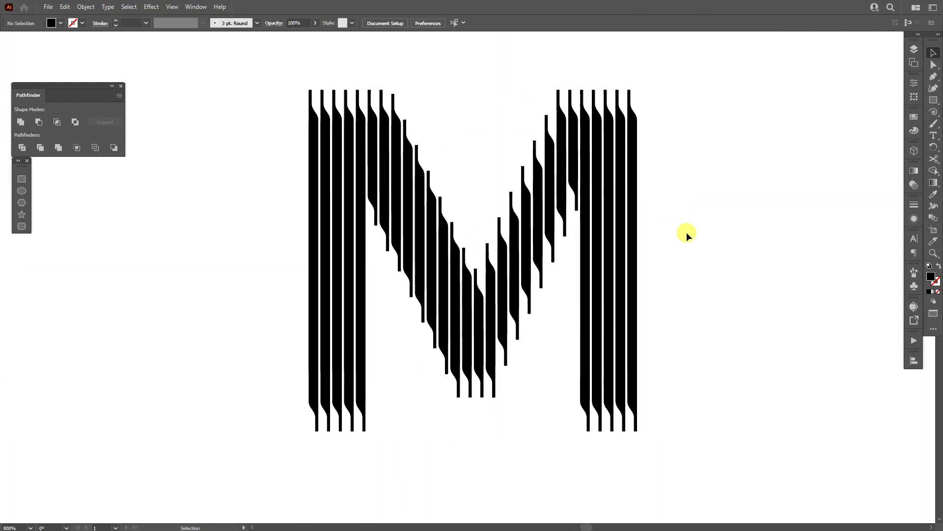